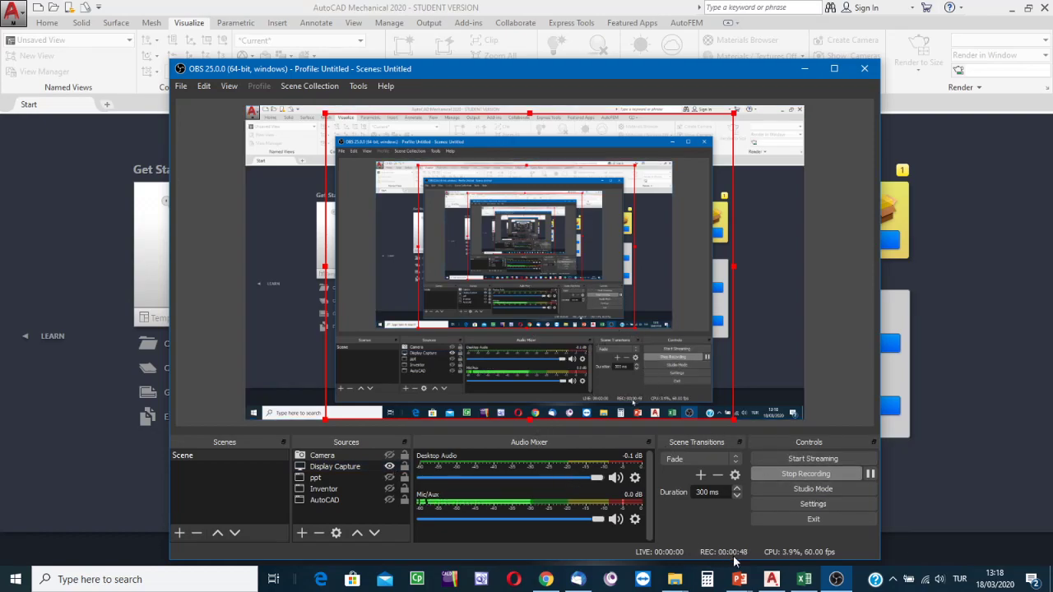
Bring the AutoCAD Mechanical 2020 Start page in front of the OBS window.
{"action": "left_click", "coordinate": [771, 579]}
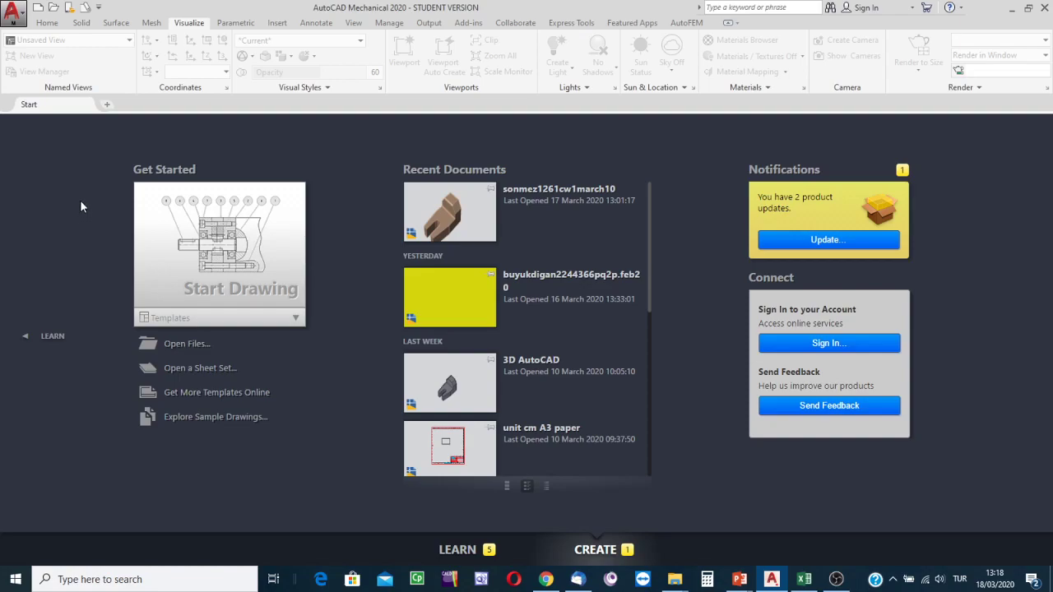
Start a new drawing and select the am_iso_lbg.dwt template from the LightBackground folder.
{"action": "left_click", "coordinate": [38, 8]}
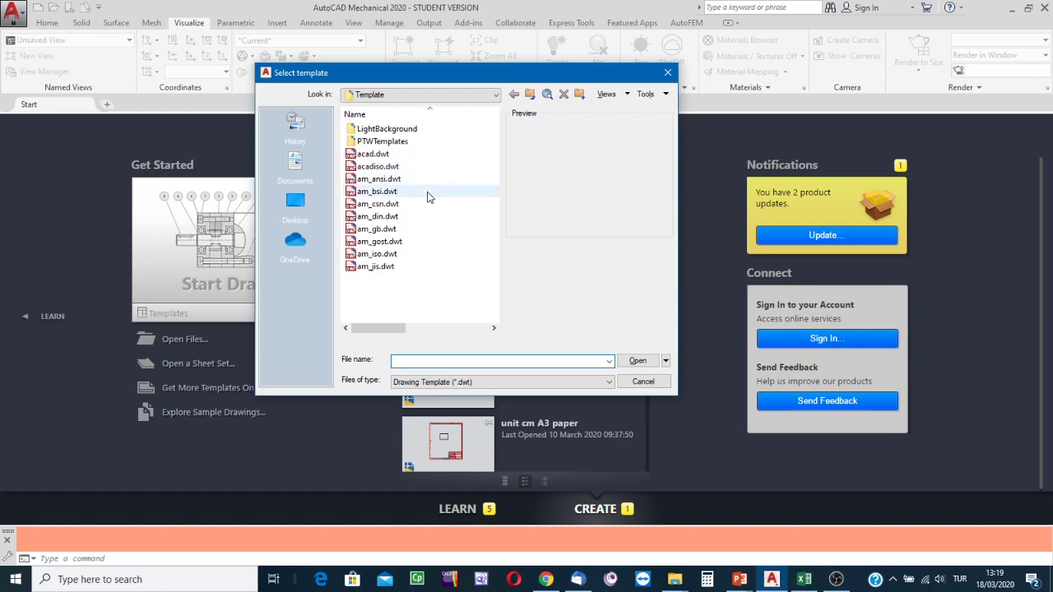
{"action": "left_click_drag", "start_coordinate": [457, 74], "coordinate": [455, 106]}
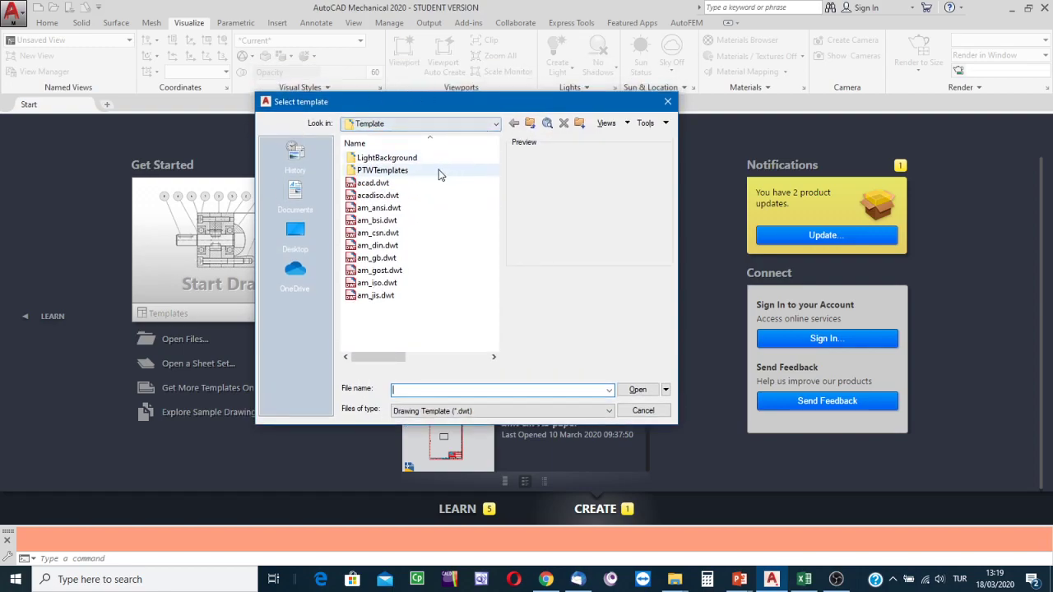
{"action": "double_click", "coordinate": [386, 160]}
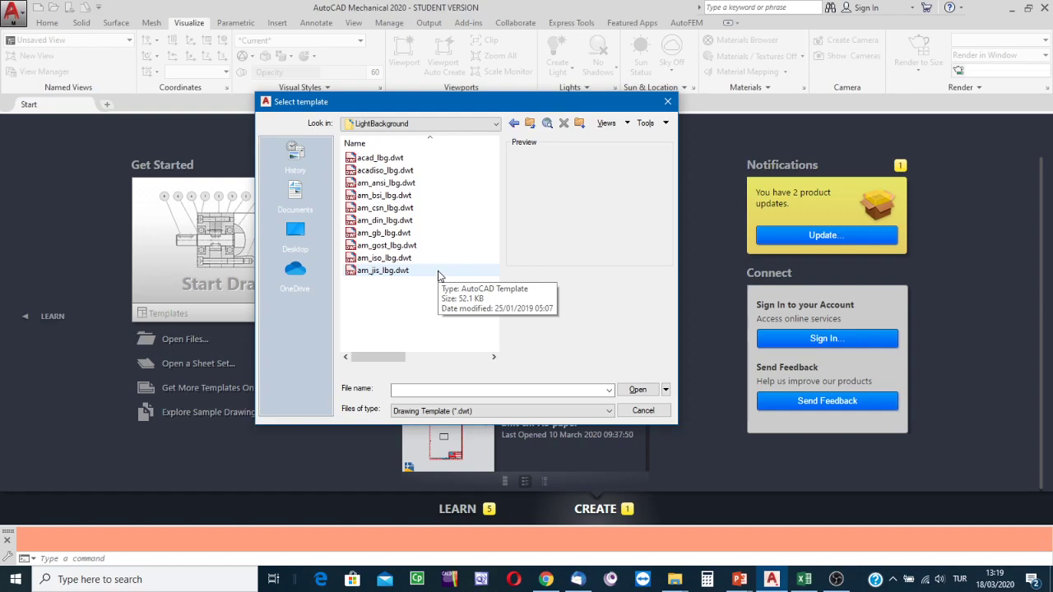
{"action": "left_click", "coordinate": [379, 259]}
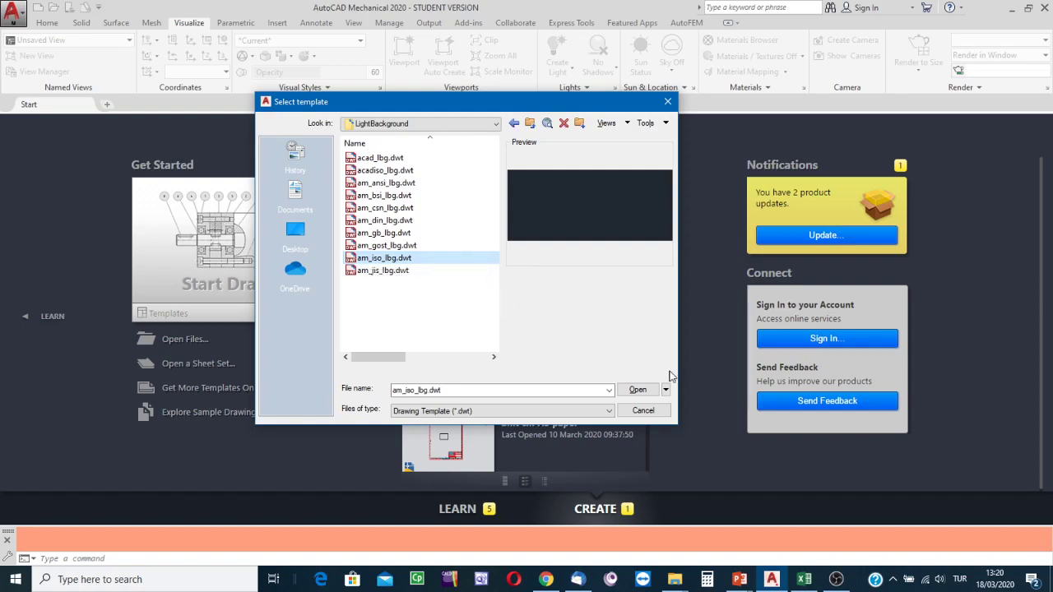
Create Drawing2 from the am_iso_lbg.dwt template and start the ZOOM command.
{"action": "left_click", "coordinate": [639, 391]}
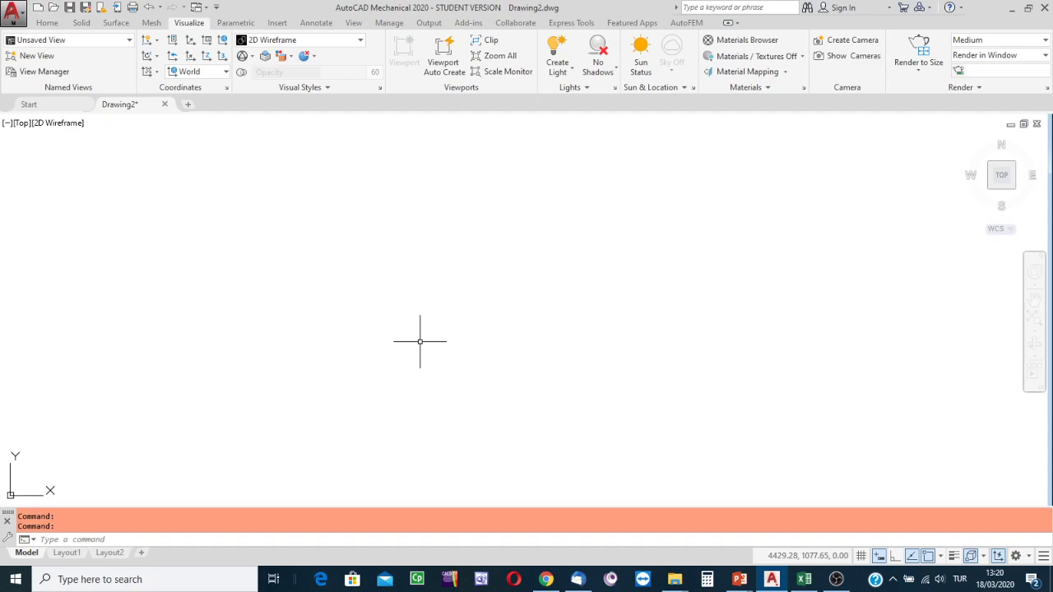
{"action": "type", "text": "ZOOM"}
{"action": "key", "text": "Return"}
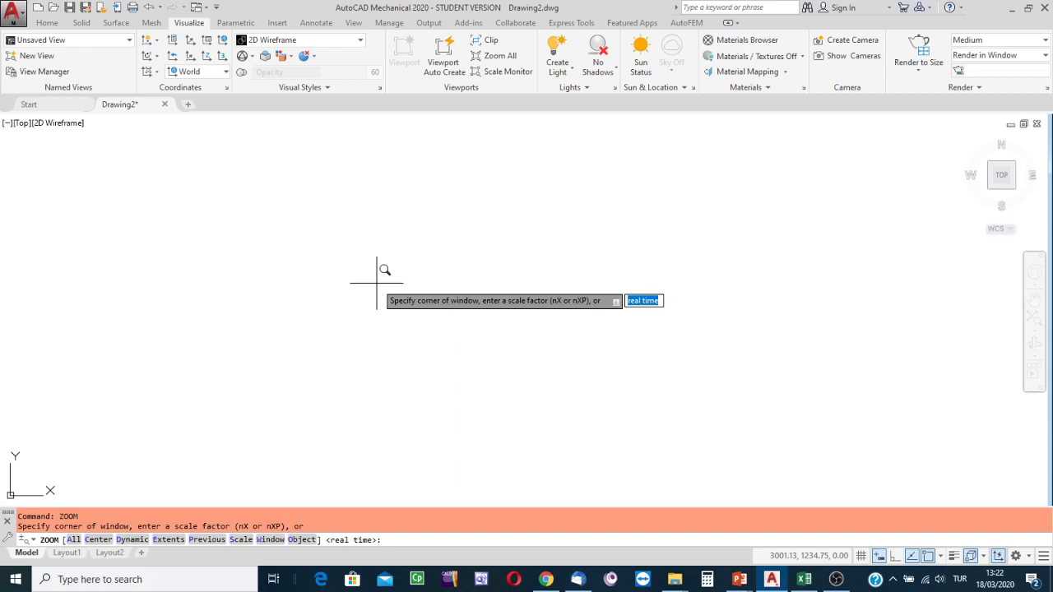
Zoom All to display the whole drawing area of the empty Drawing2.
{"action": "key", "text": "Down"}
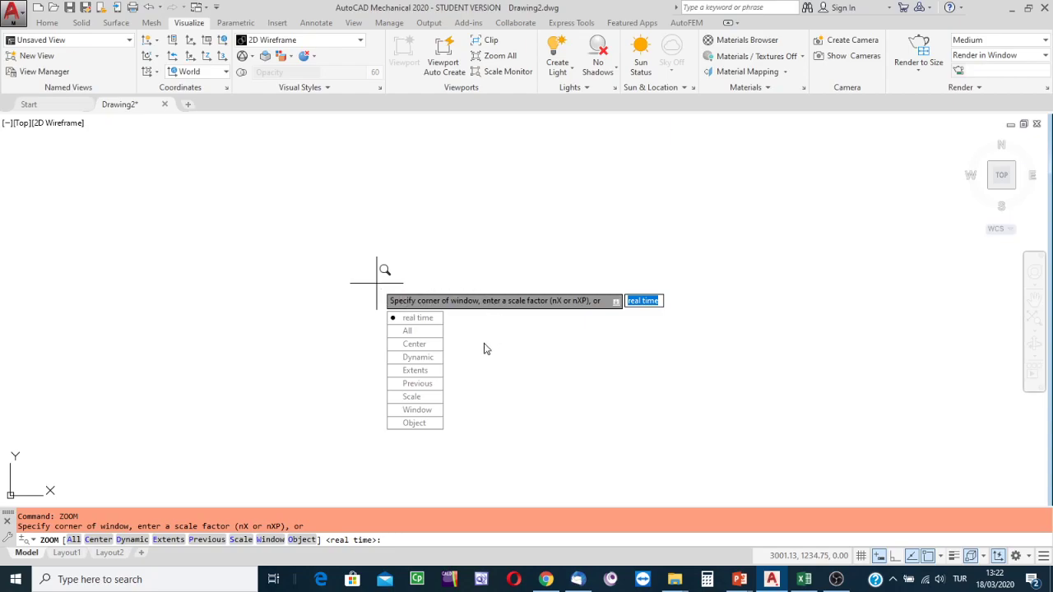
{"action": "left_click", "coordinate": [408, 332]}
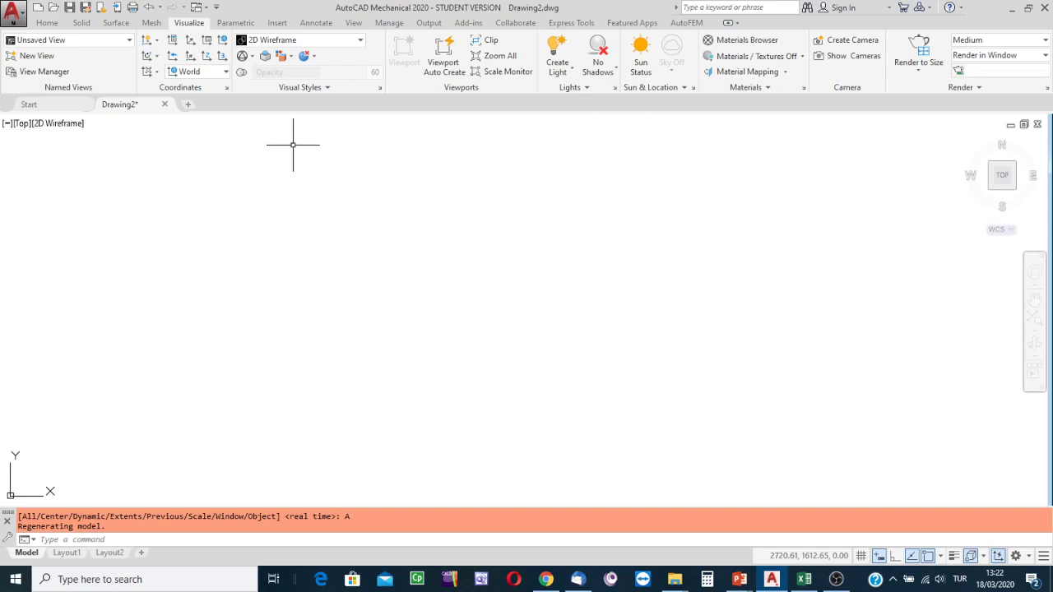
Switch to the Home ribbon tab, then bring up the application menu with recent documents.
{"action": "left_click", "coordinate": [45, 24]}
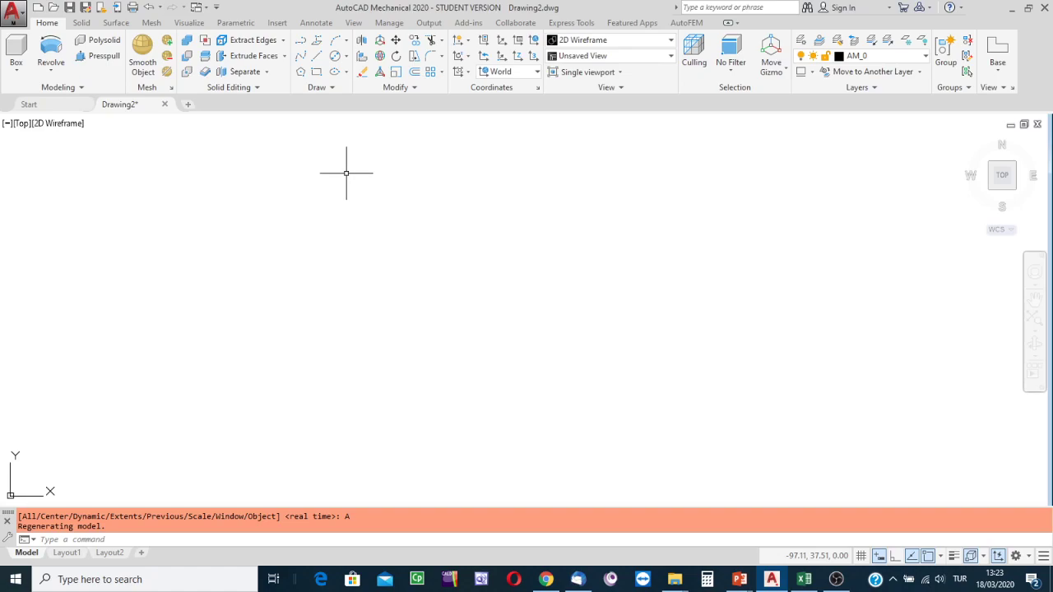
{"action": "left_click", "coordinate": [23, 15]}
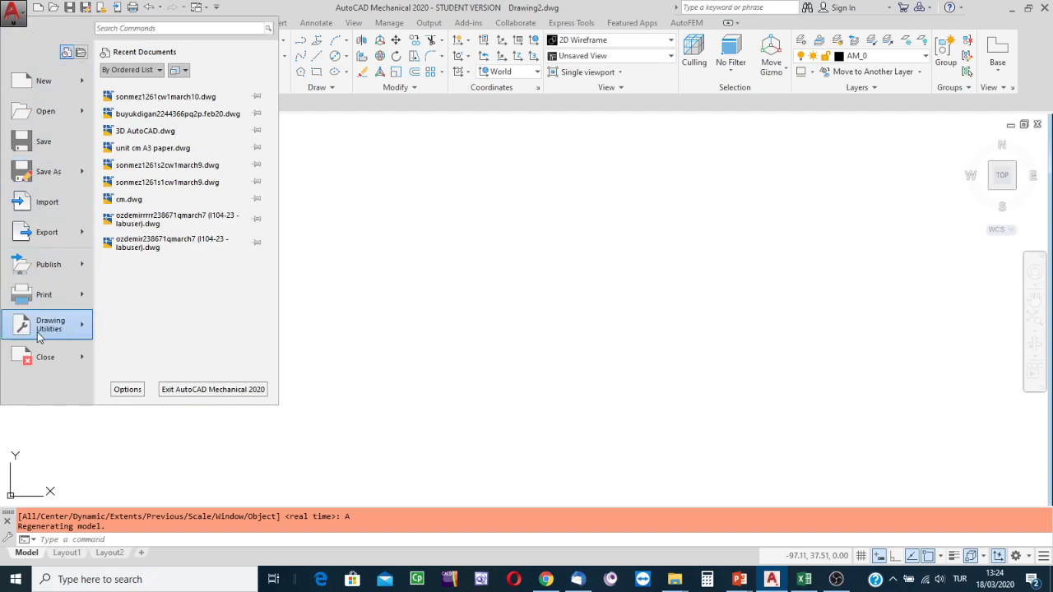
Close the application menu's Drawing Utilities panel without choosing any option.
{"action": "mouse_move", "coordinate": [38, 329]}
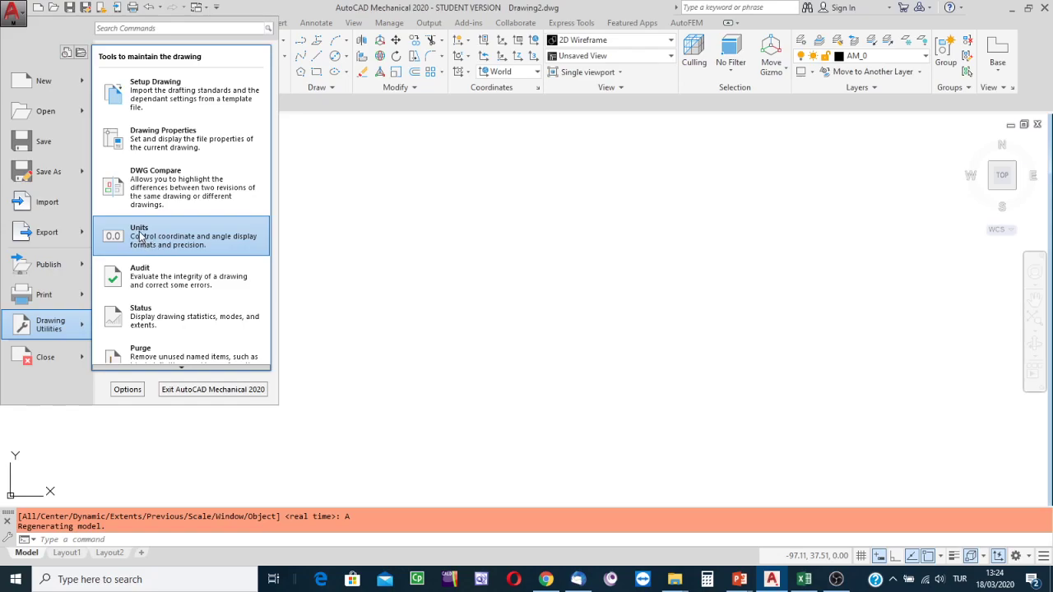
{"action": "left_click", "coordinate": [341, 238]}
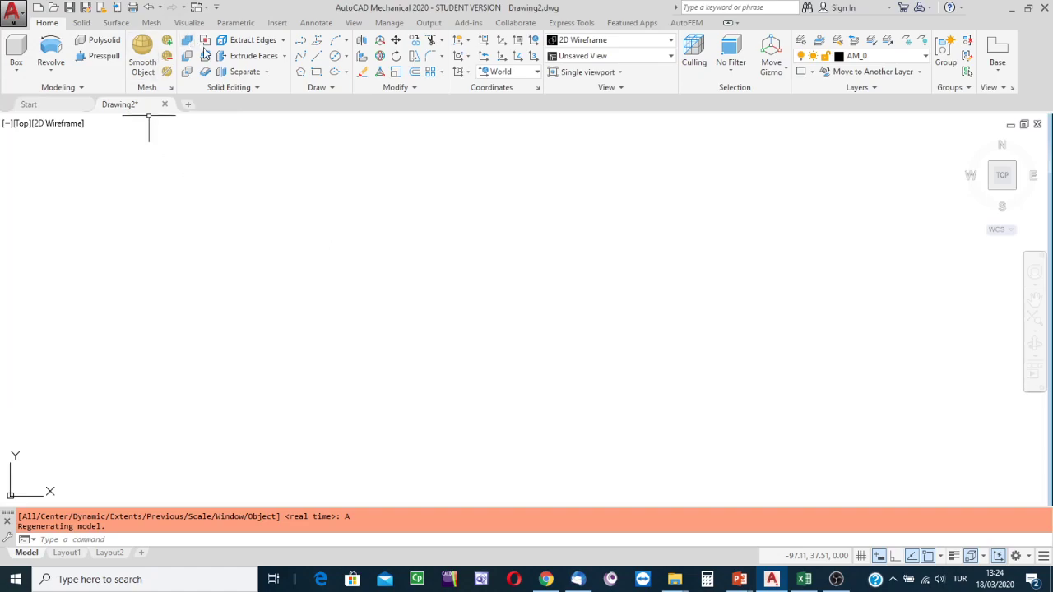
Turn on Show Menu Bar from the Customize Quick Access Toolbar dropdown.
{"action": "left_click", "coordinate": [217, 7]}
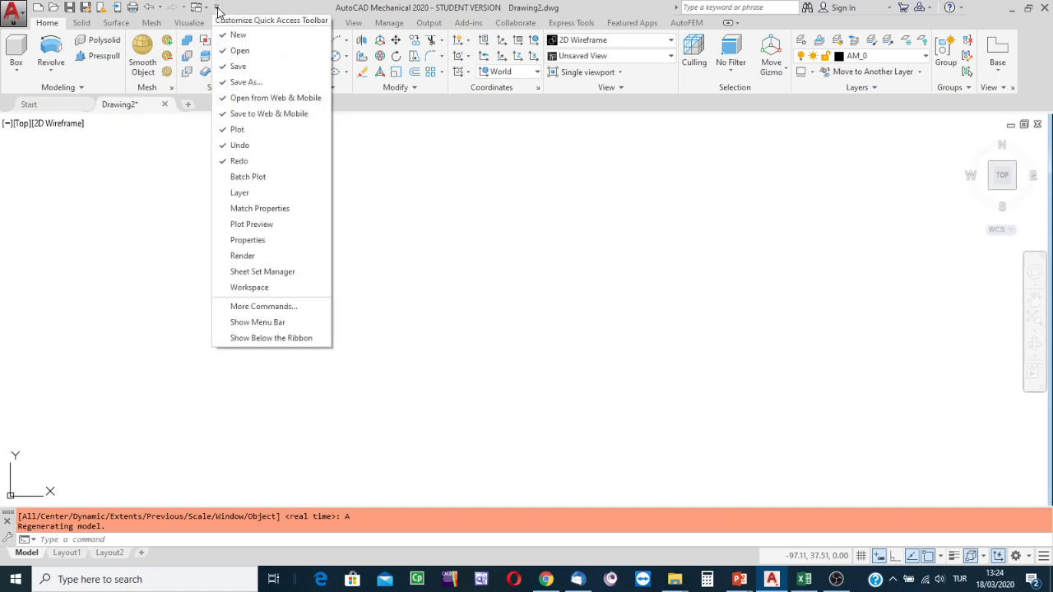
{"action": "left_click", "coordinate": [261, 323]}
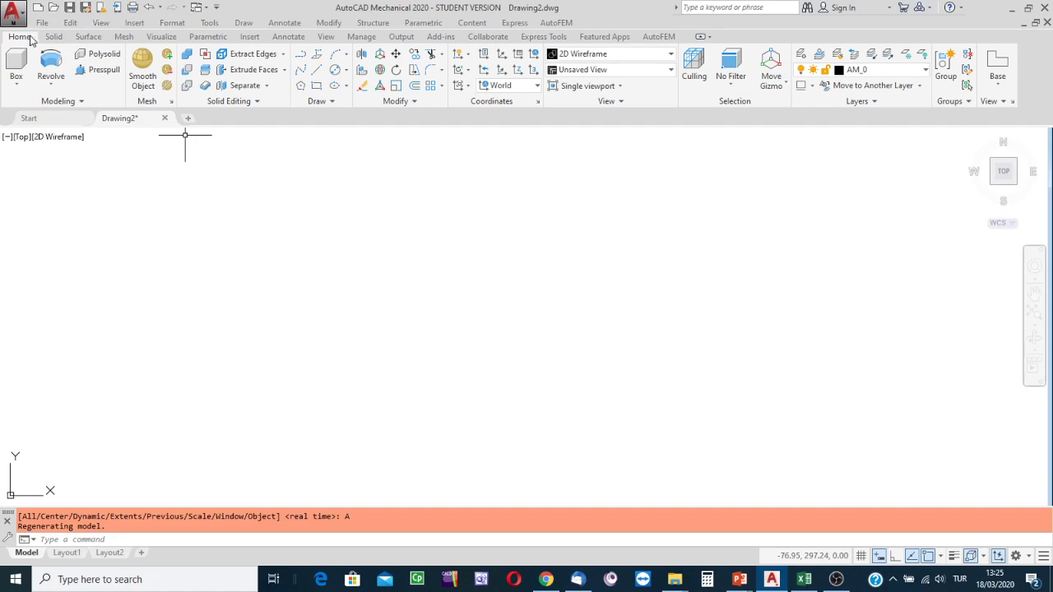
Open the Drawing Units dialog through Format > Units.
{"action": "left_click", "coordinate": [167, 26]}
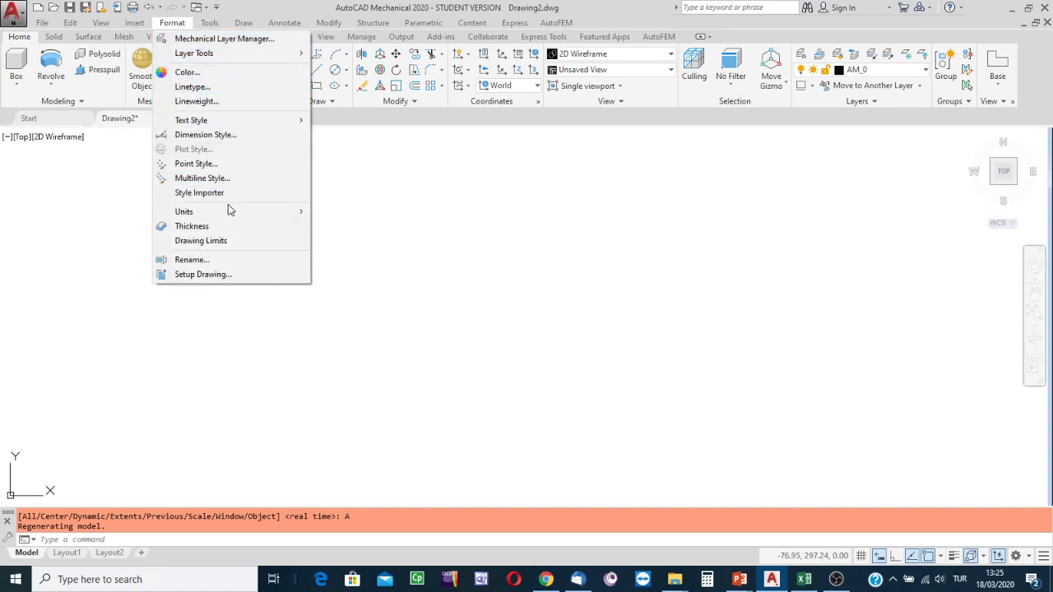
{"action": "mouse_move", "coordinate": [228, 210]}
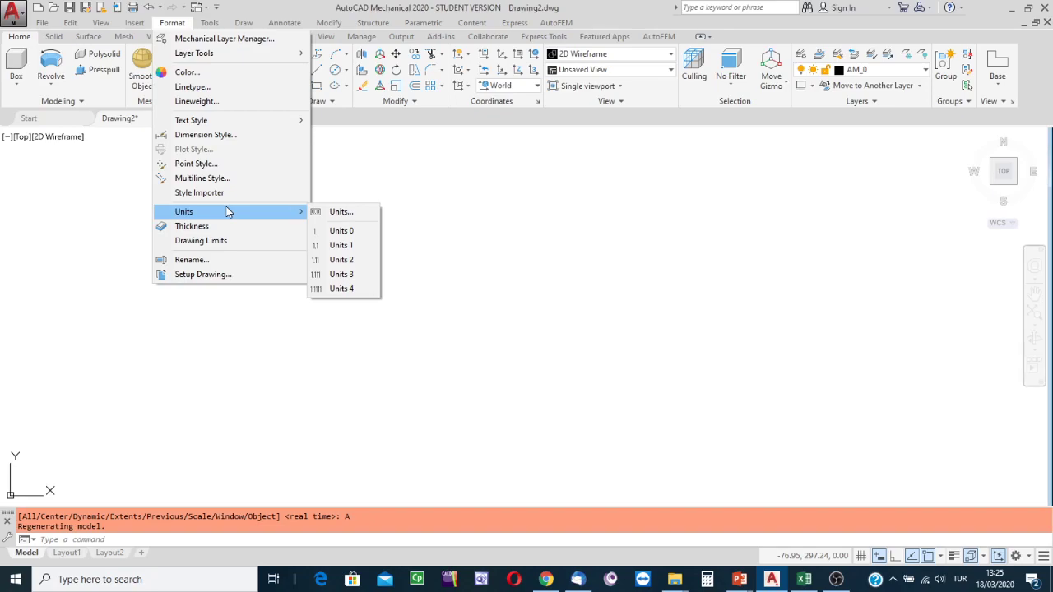
{"action": "left_click", "coordinate": [340, 213]}
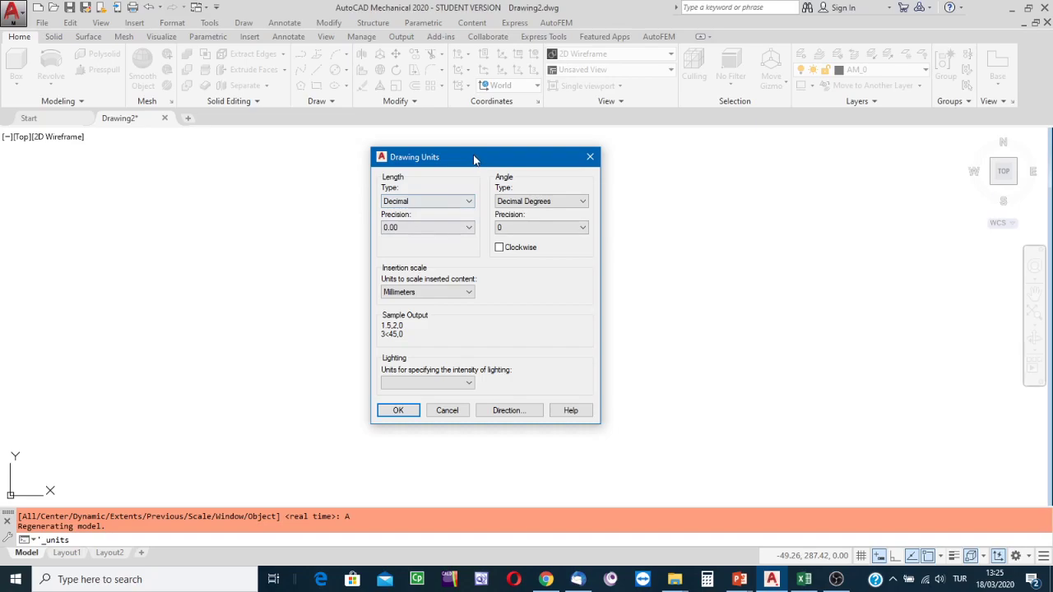
Change the Drawing Units insertion scale to Centimeters and apply it.
{"action": "mouse_move", "coordinate": [474, 158]}
{"action": "left_mouse_down"}
{"action": "mouse_move", "coordinate": [423, 140]}
{"action": "mouse_move", "coordinate": [430, 150]}
{"action": "left_mouse_up"}
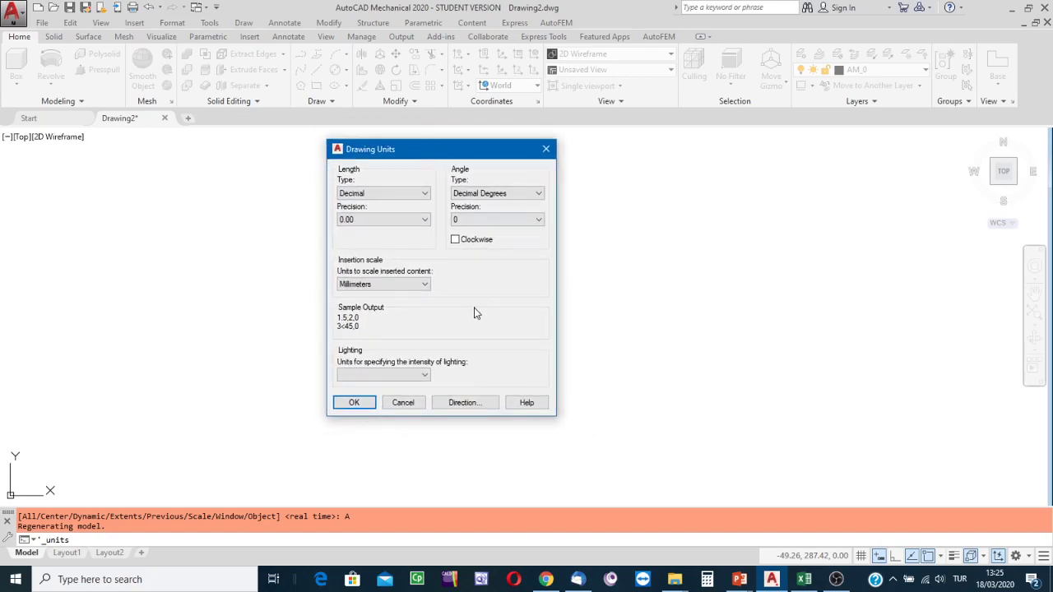
{"action": "left_click", "coordinate": [424, 284]}
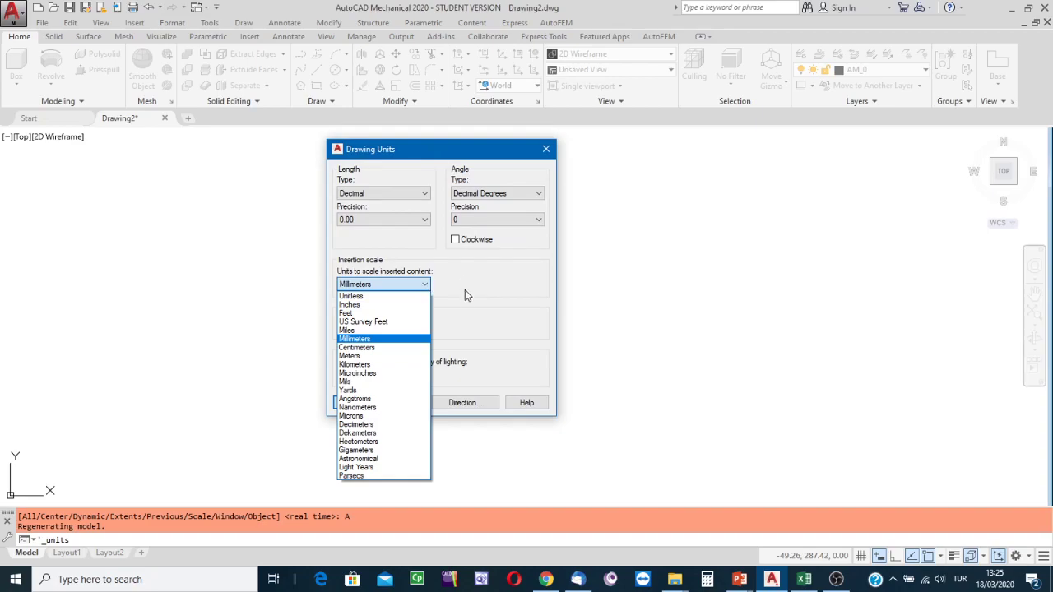
{"action": "left_click", "coordinate": [372, 348]}
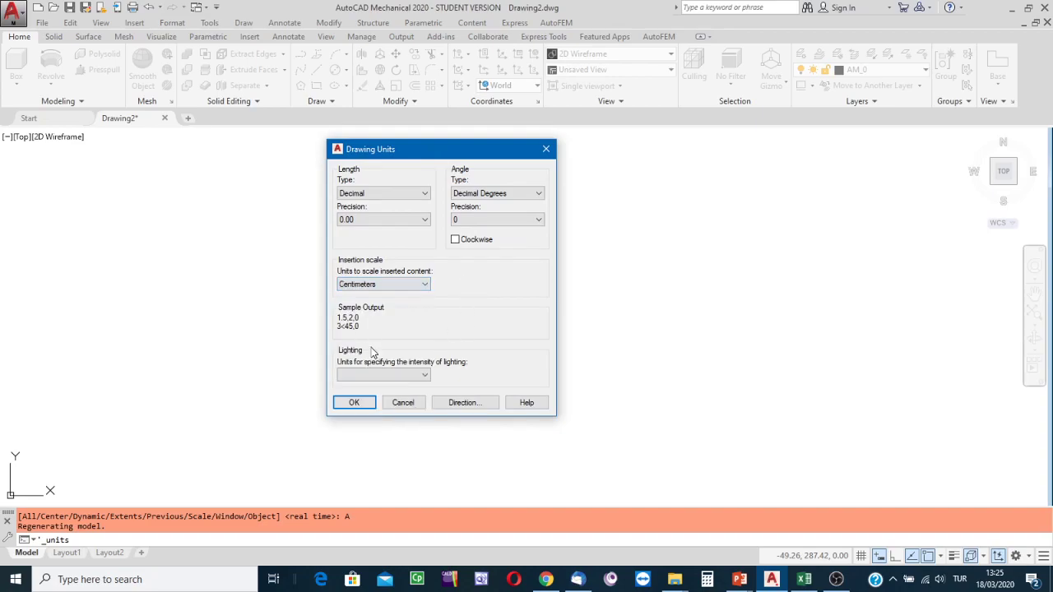
{"action": "left_click", "coordinate": [354, 404]}
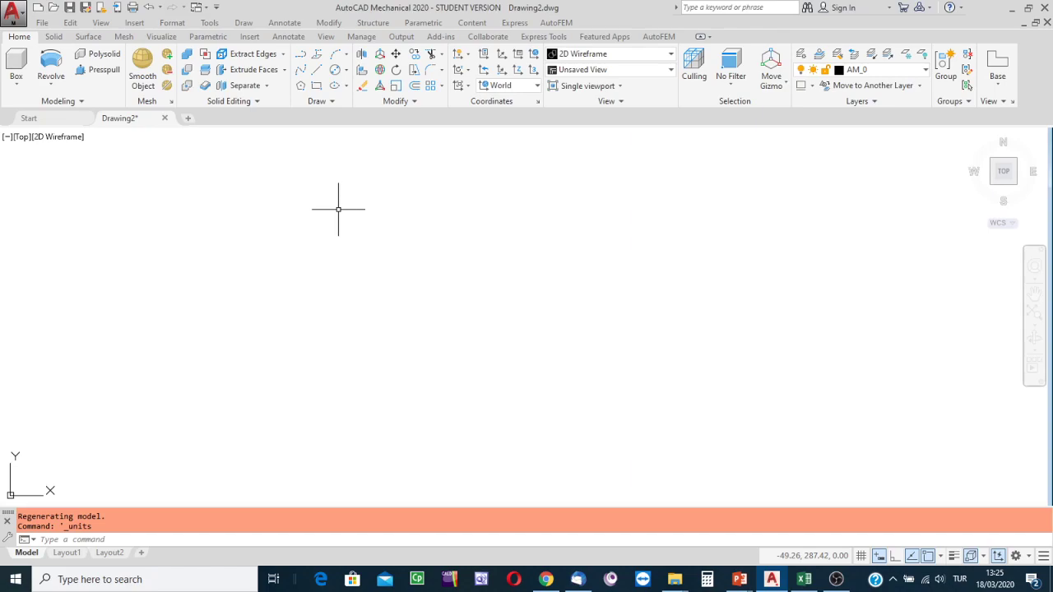
{"action": "left_click", "coordinate": [346, 76]}
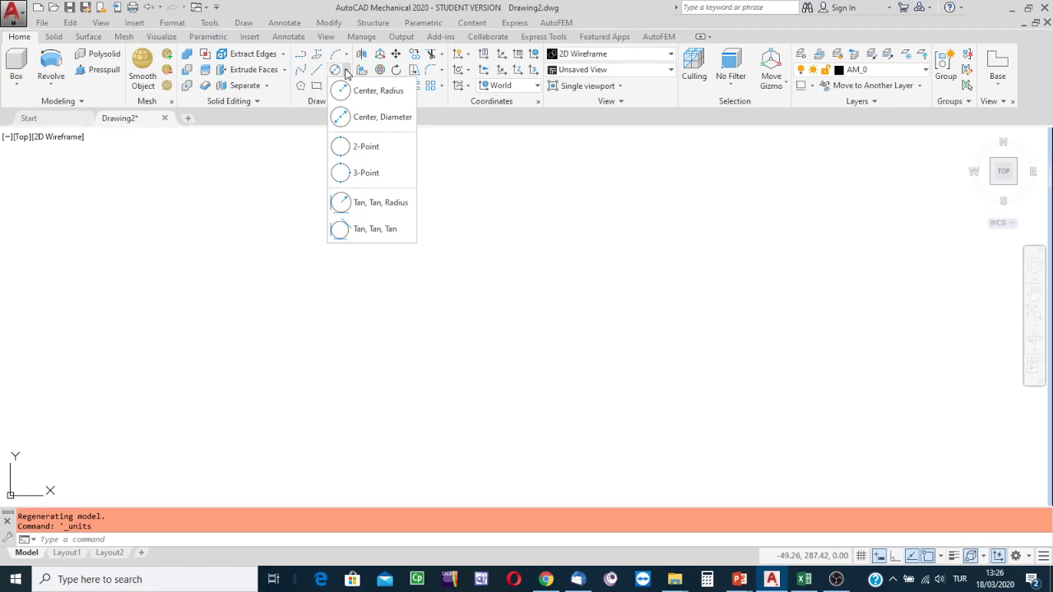
Start a Center, Diameter circle from the Draw panel's Circle dropdown.
{"action": "left_click", "coordinate": [369, 120]}
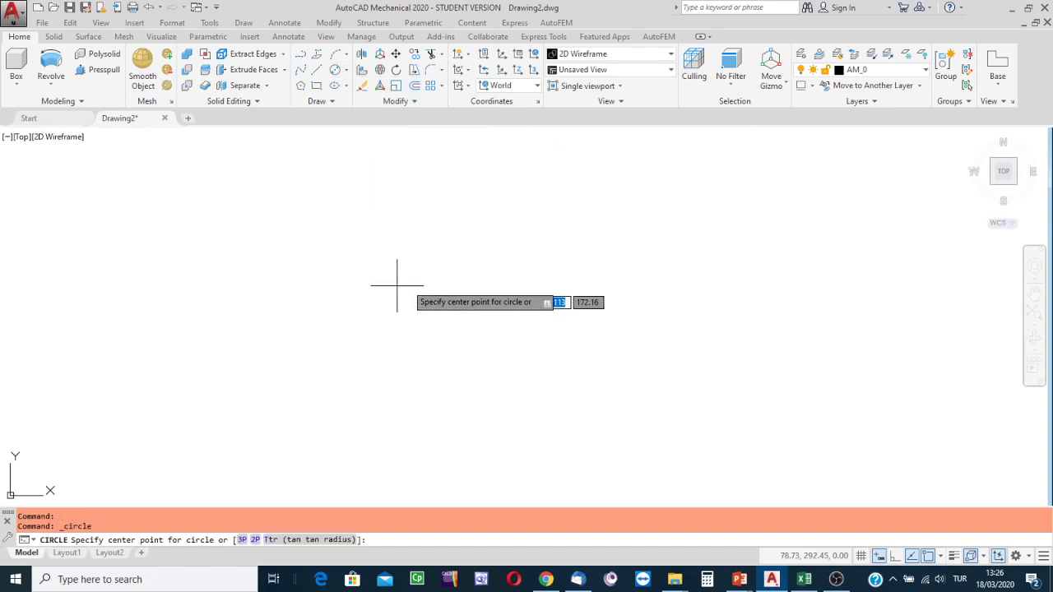
Draw a circle of diameter 100 centred near the middle of the drawing area.
{"action": "left_click", "coordinate": [461, 313]}
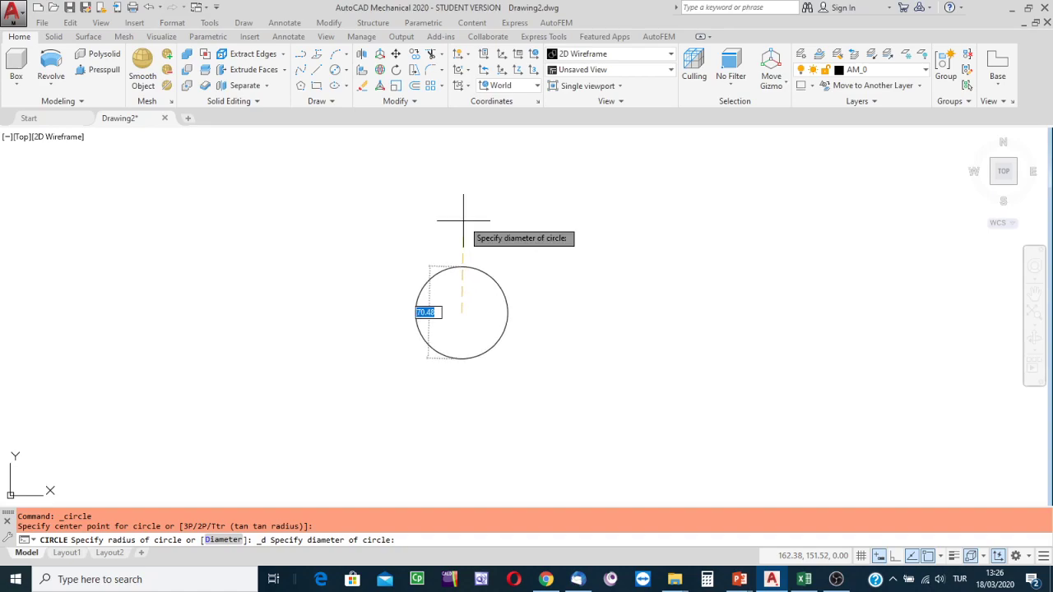
{"action": "type", "text": "100"}
{"action": "key", "text": "Return"}
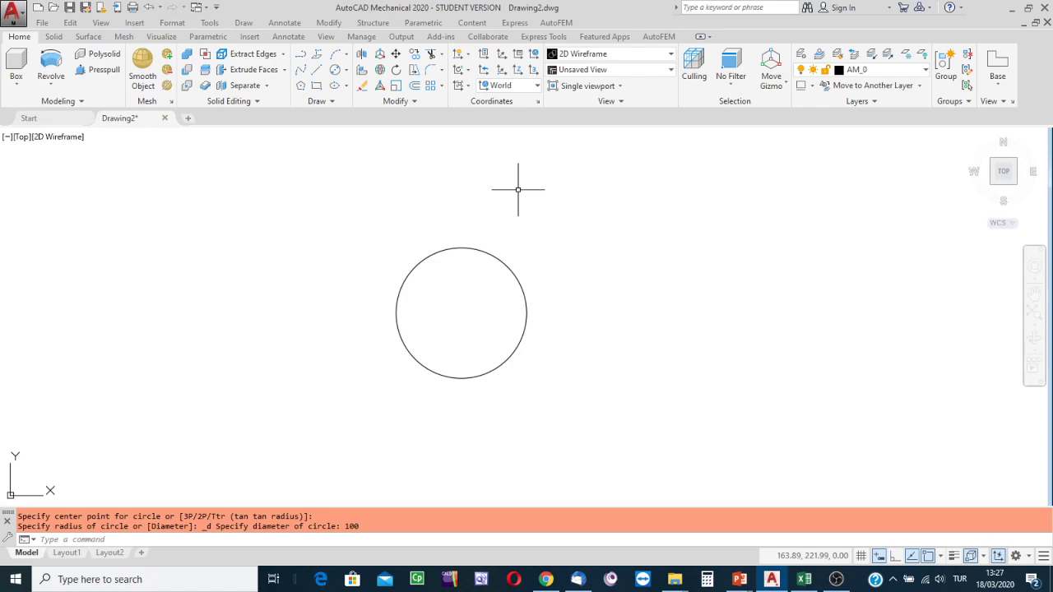
Start the LINE command from the Draw panel.
{"action": "left_click", "coordinate": [318, 73]}
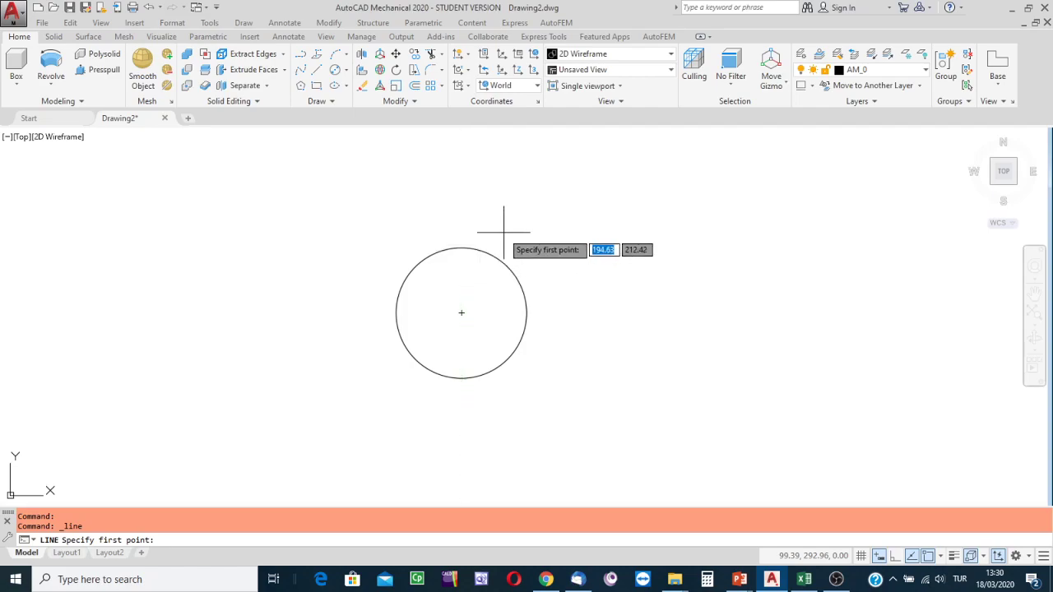
Start the line at the circle's top quadrant with a first segment length of 60.
{"action": "left_click", "coordinate": [462, 248]}
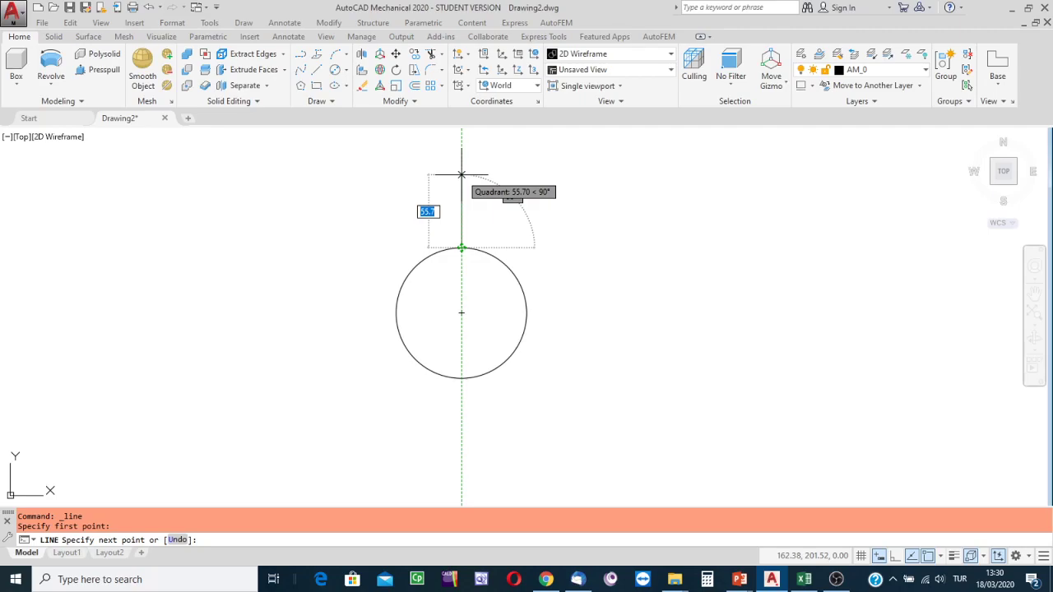
{"action": "type", "text": "60"}
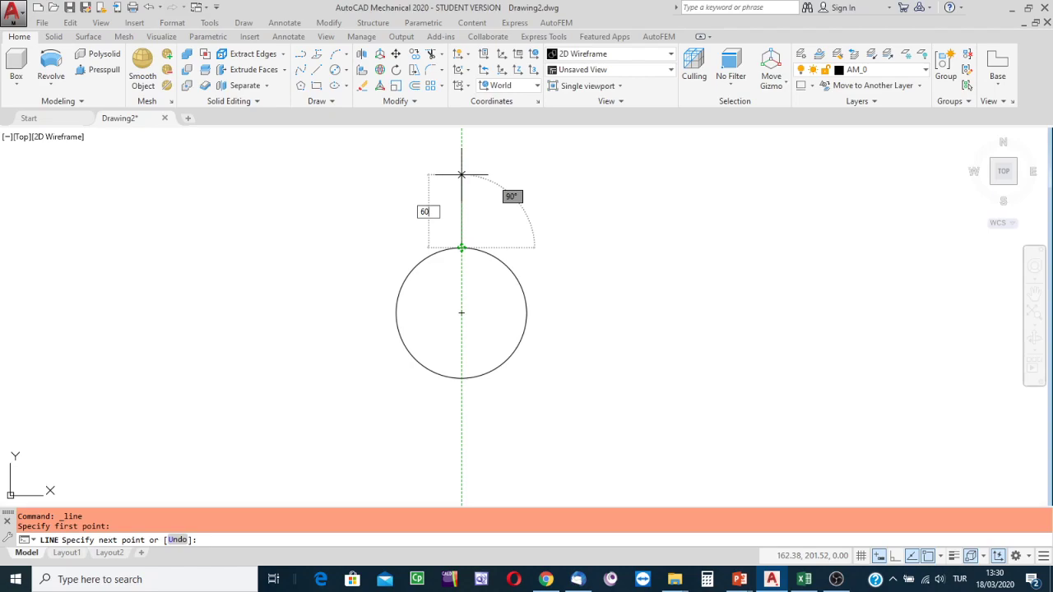
{"action": "key", "text": "Tab"}
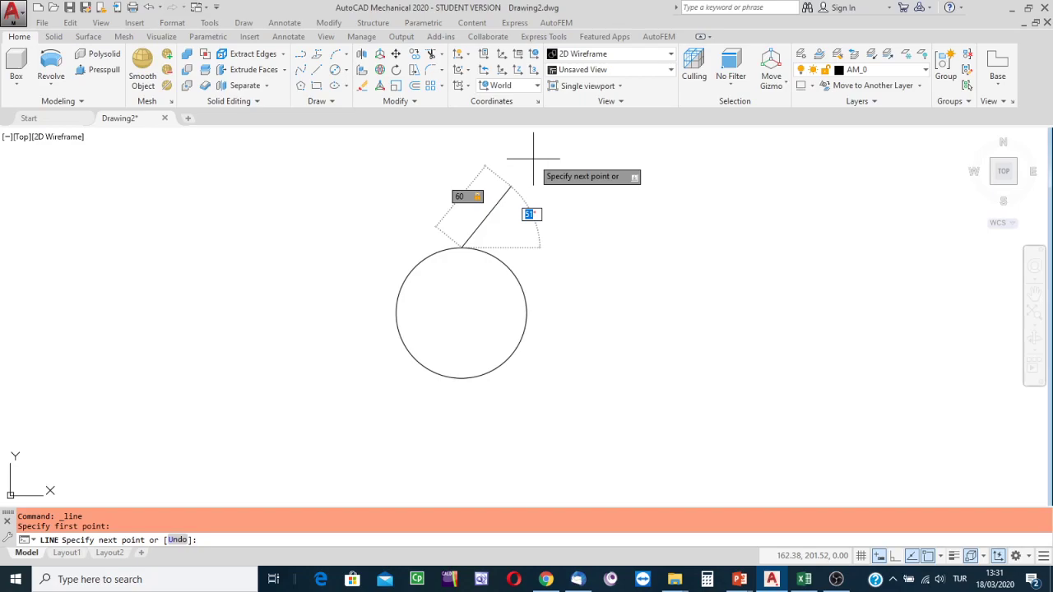
Finish the 60-long vertical segment at 90° and add a 100-long horizontal segment at 0°.
{"action": "type", "text": "90"}
{"action": "key", "text": "Return"}
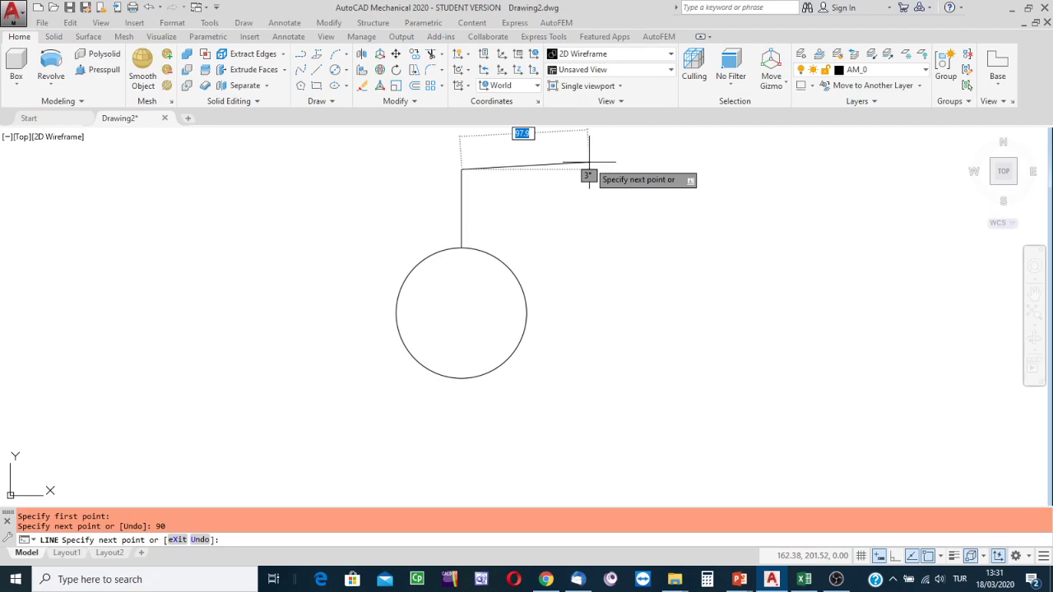
{"action": "type", "text": "100"}
{"action": "key", "text": "Tab"}
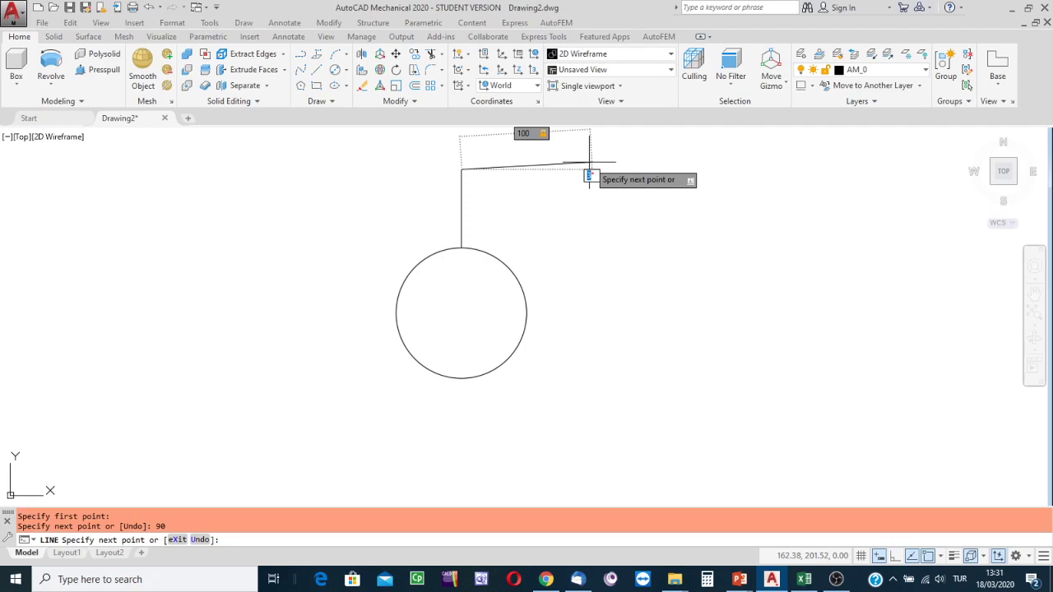
{"action": "type", "text": "0"}
{"action": "key", "text": "Return"}
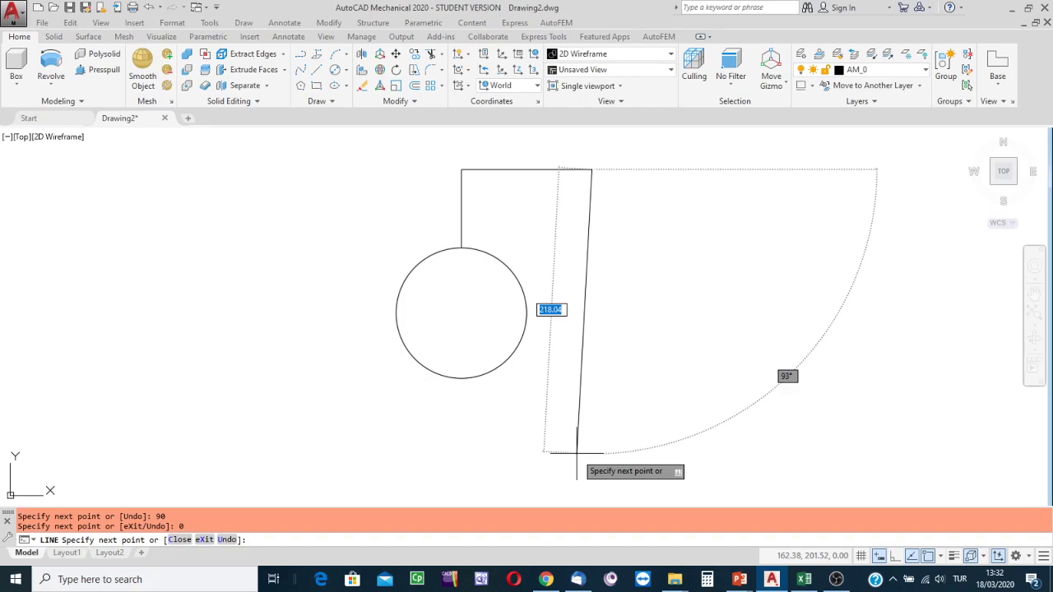
Add a 200-long vertical segment running straight down.
{"action": "type", "text": "9"}
{"action": "key", "text": "BackSpace"}
{"action": "type", "text": "200"}
{"action": "key", "text": "Tab"}
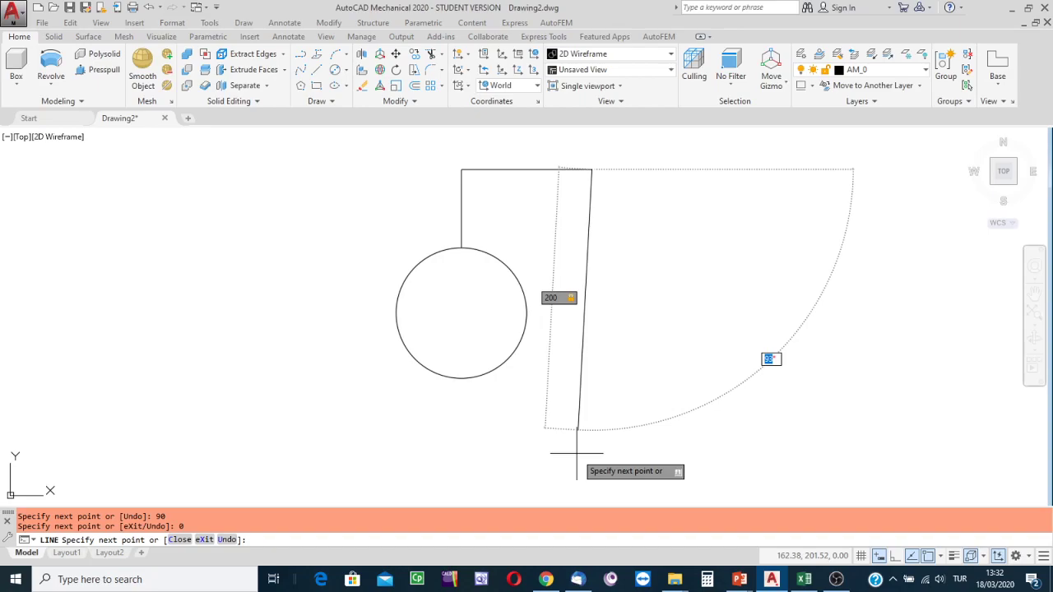
{"action": "type", "text": "90"}
{"action": "key", "text": "Return"}
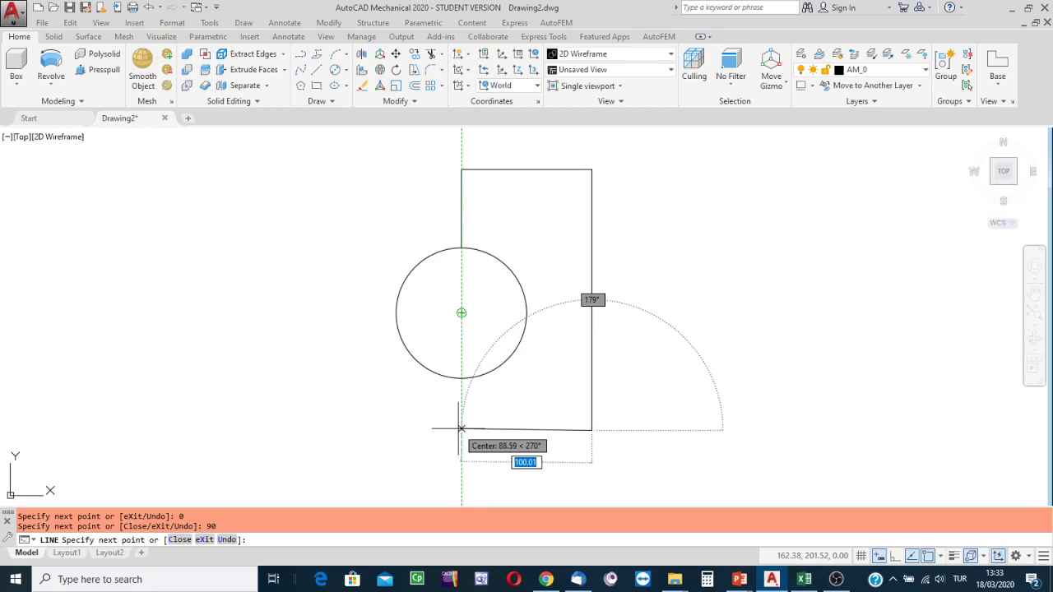
Add a 100-long segment at 180° and close the outline at the circle's bottom quadrant.
{"action": "type", "text": "100"}
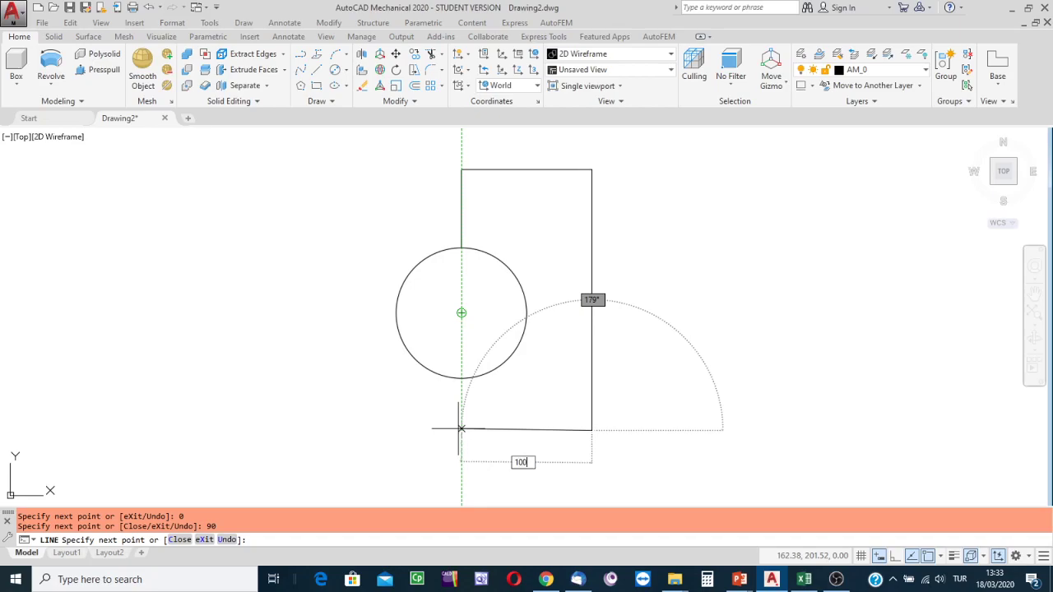
{"action": "key", "text": "Tab"}
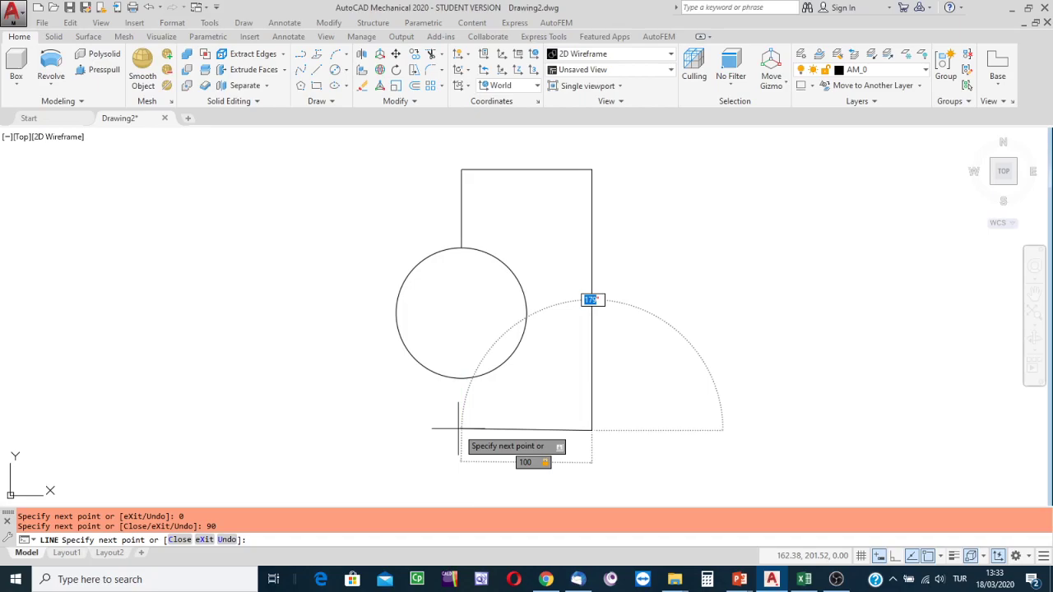
{"action": "type", "text": "180"}
{"action": "key", "text": "Return"}
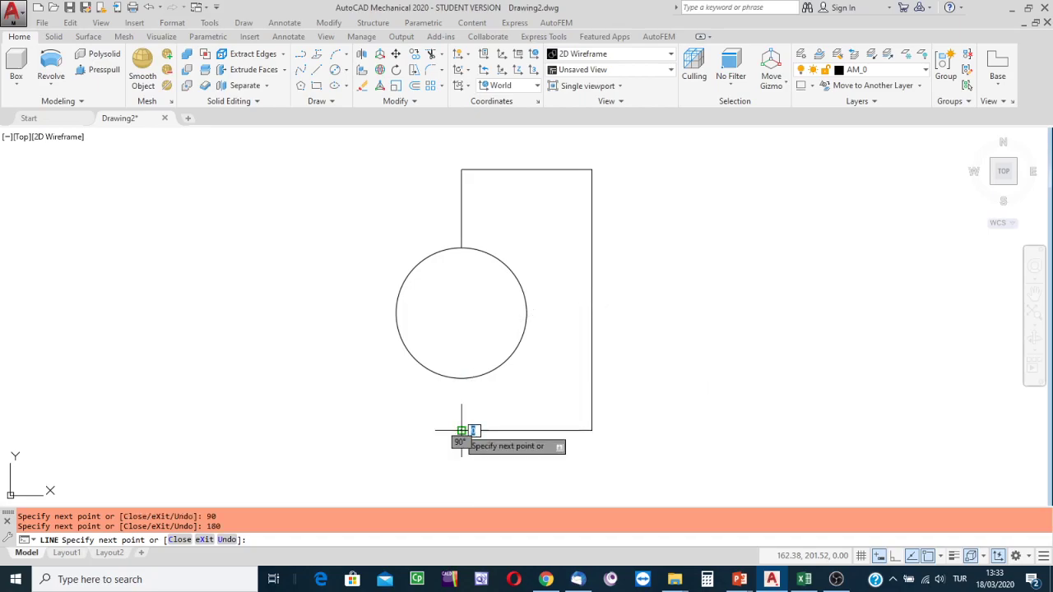
{"action": "left_click", "coordinate": [461, 377]}
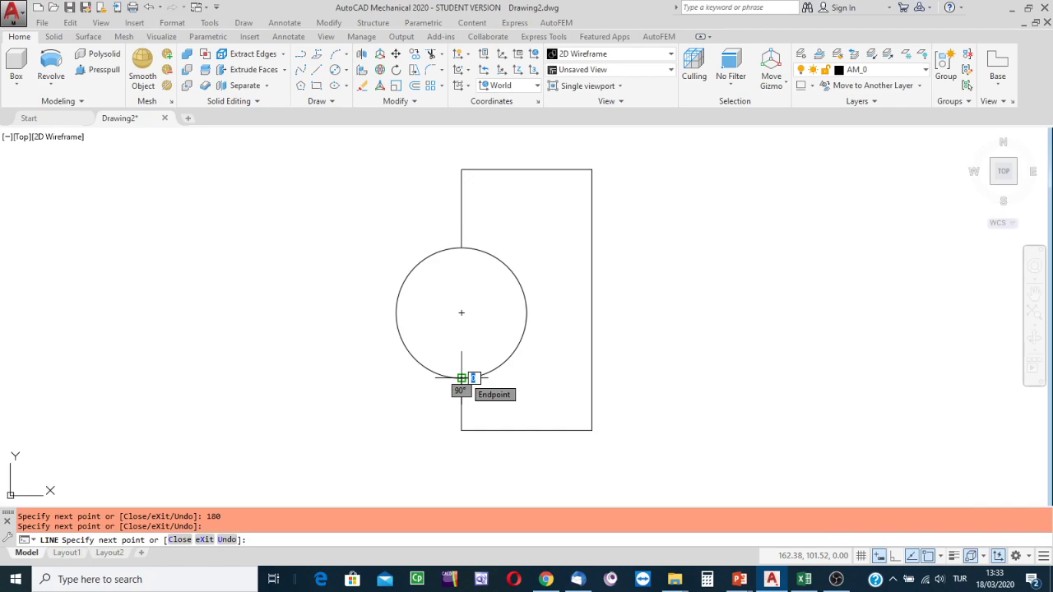
{"action": "key", "text": "Return"}
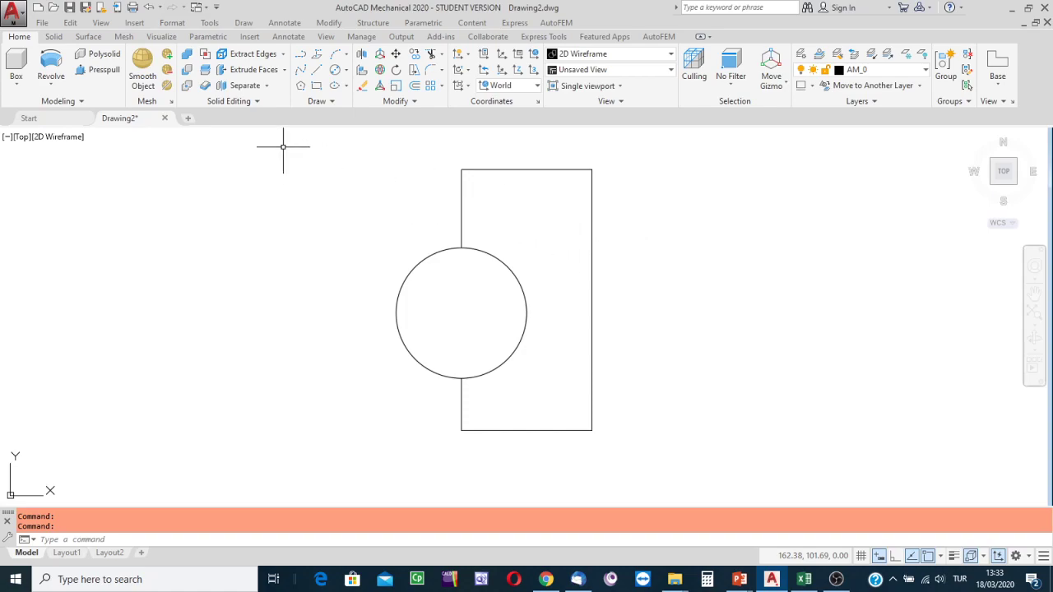
Draw a slanted line from the left edge's midpoint to the top edge's midpoint.
{"action": "left_click", "coordinate": [317, 72]}
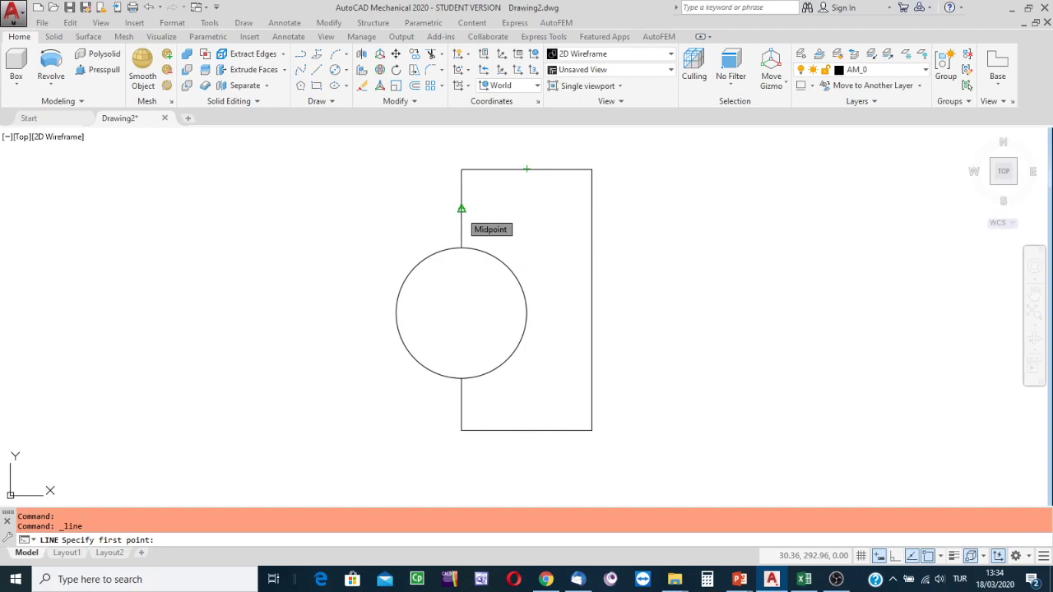
{"action": "left_click", "coordinate": [462, 211]}
{"action": "left_click", "coordinate": [527, 170]}
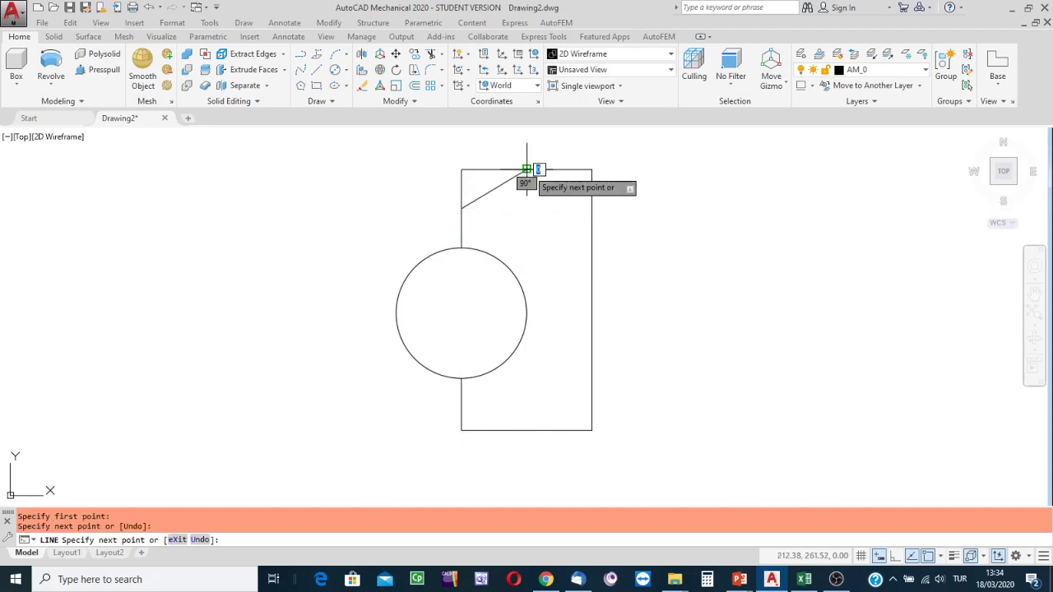
{"action": "key", "text": "Escape"}
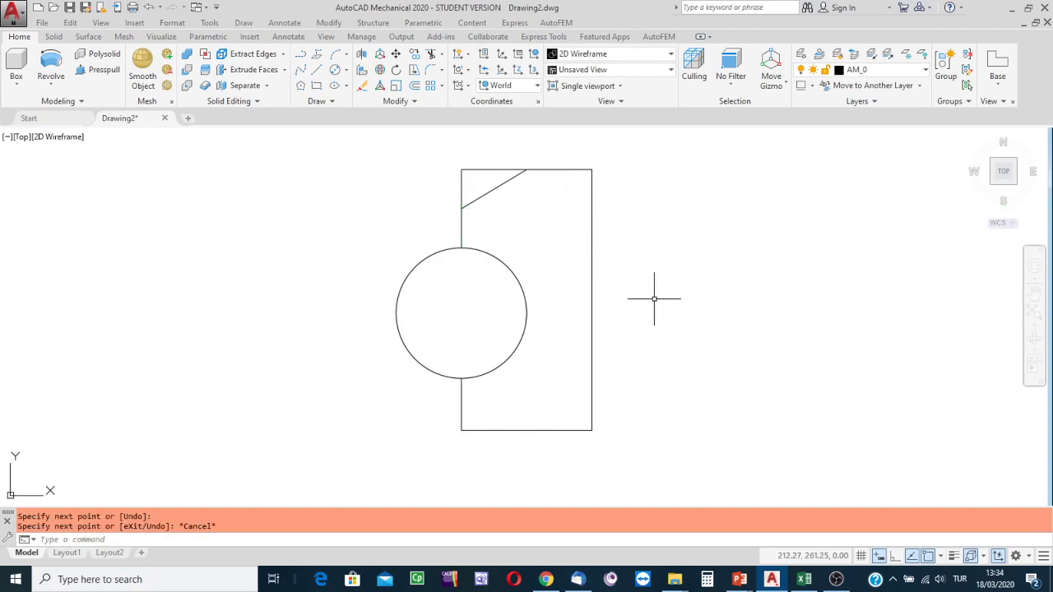
{"action": "left_click", "coordinate": [317, 70]}
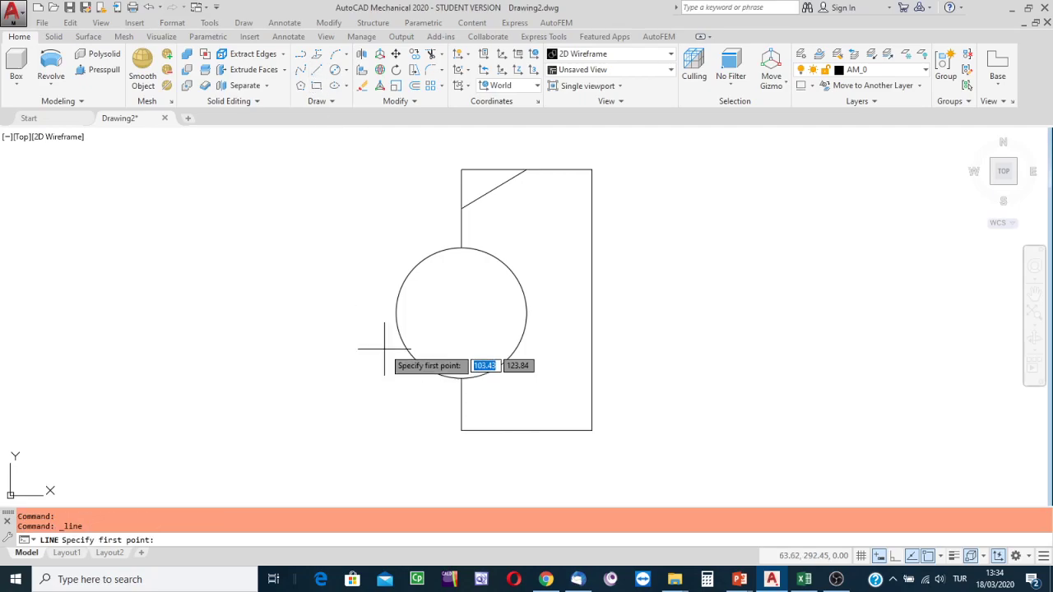
Draw a matching slanted line from the lower left edge's midpoint to the bottom edge.
{"action": "left_click", "coordinate": [461, 405]}
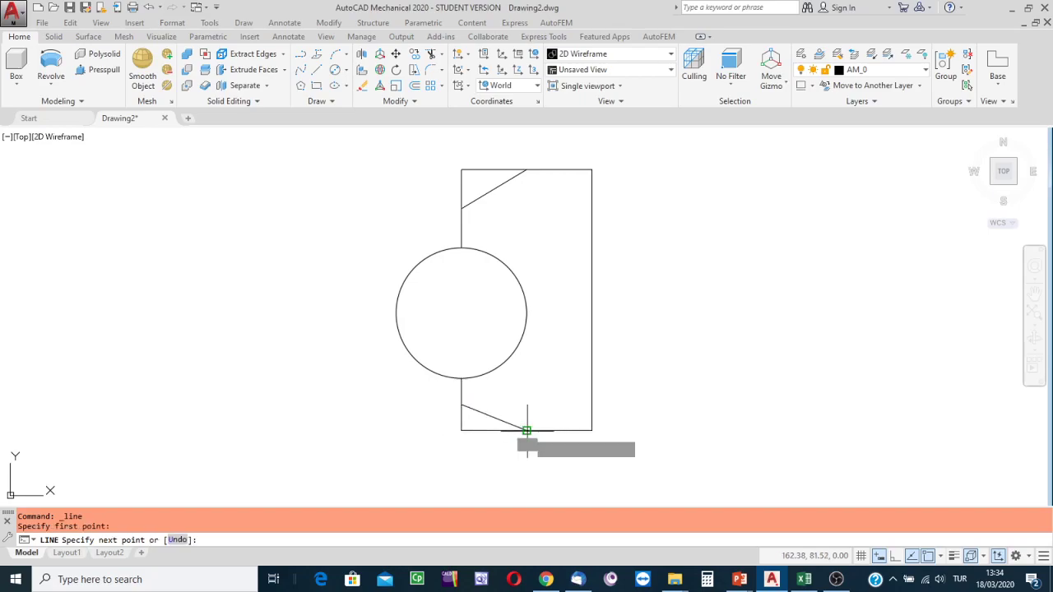
{"action": "left_click", "coordinate": [527, 430]}
{"action": "key", "text": "Escape"}
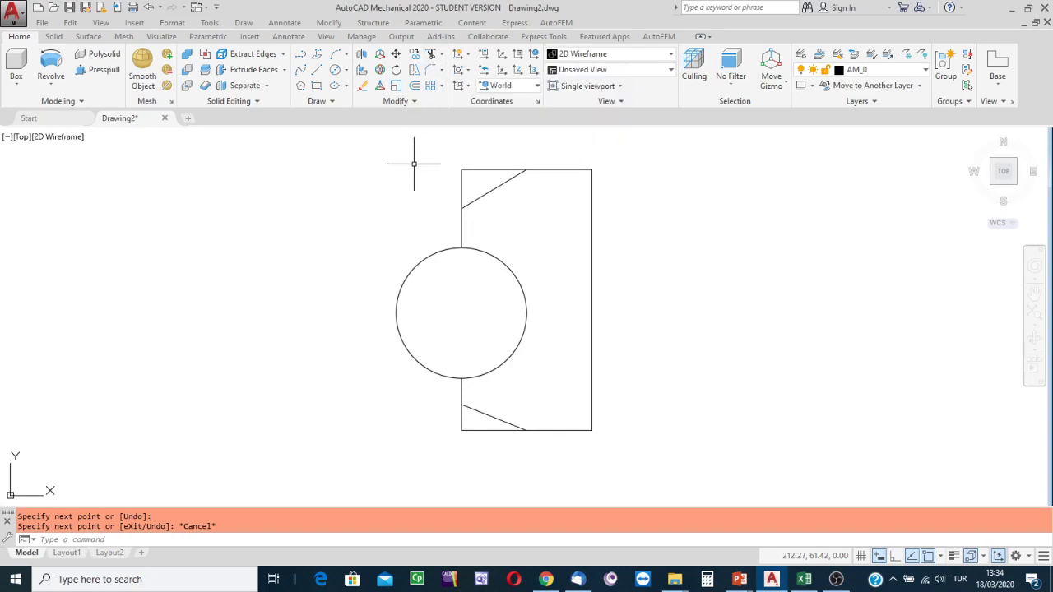
Trim the top and bottom corner pieces, the two vertical stubs and the circle's left half.
{"action": "left_click", "coordinate": [430, 55]}
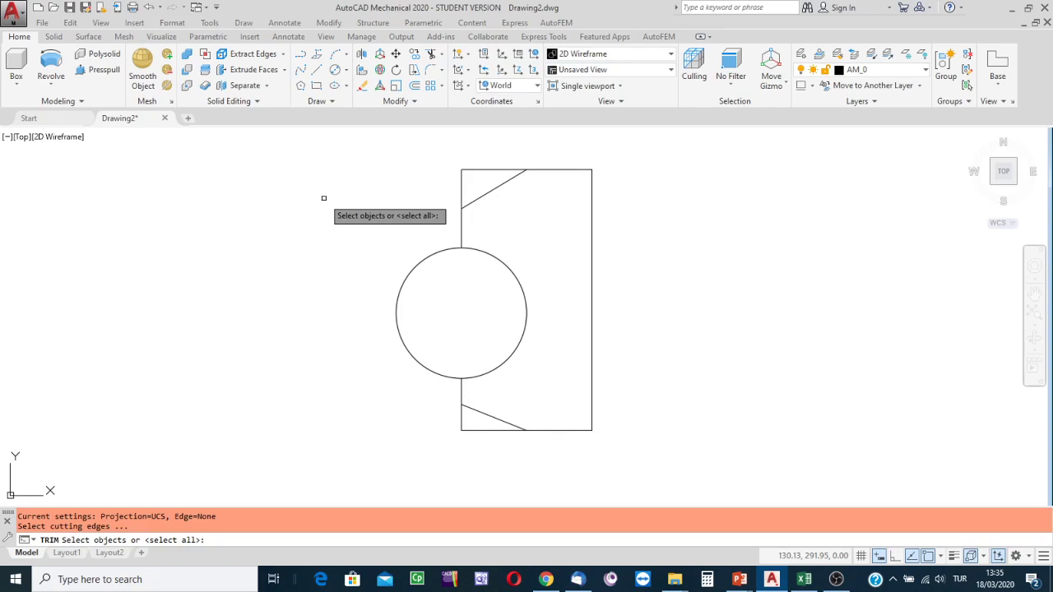
{"action": "key", "text": "Return"}
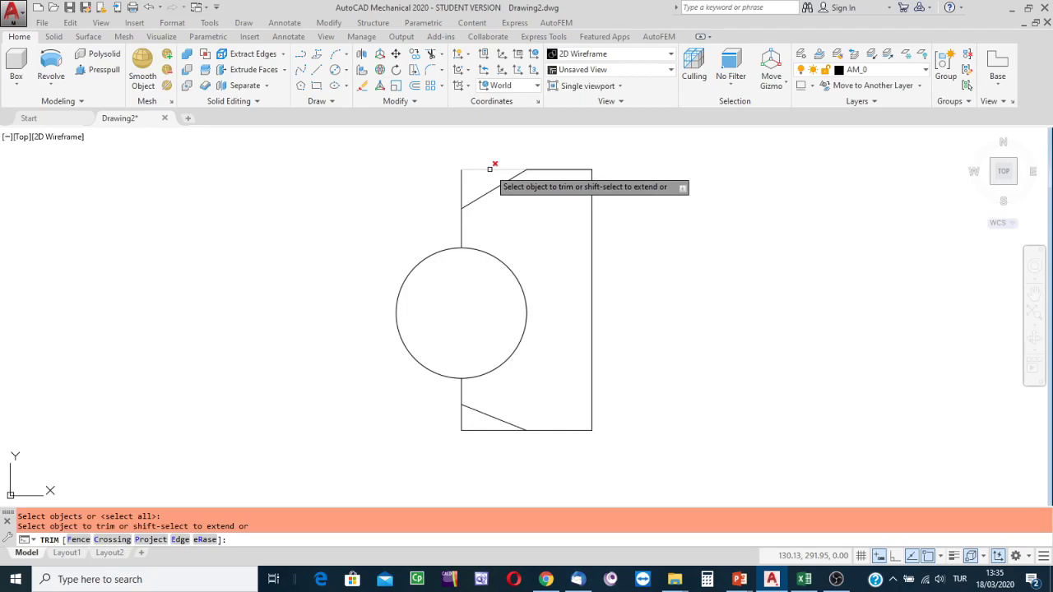
{"action": "left_click", "coordinate": [489, 169]}
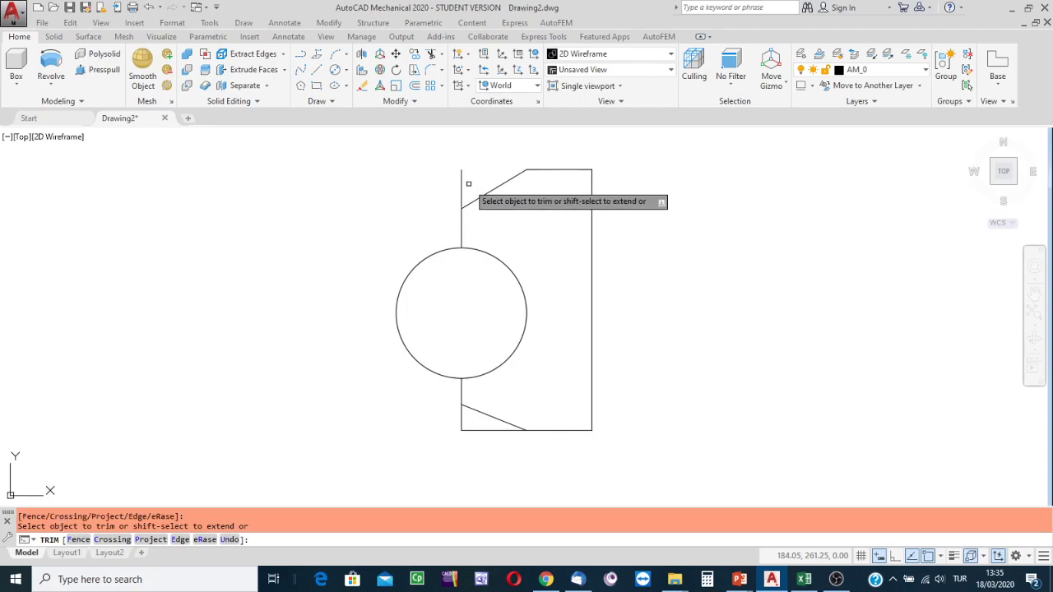
{"action": "left_click", "coordinate": [461, 186]}
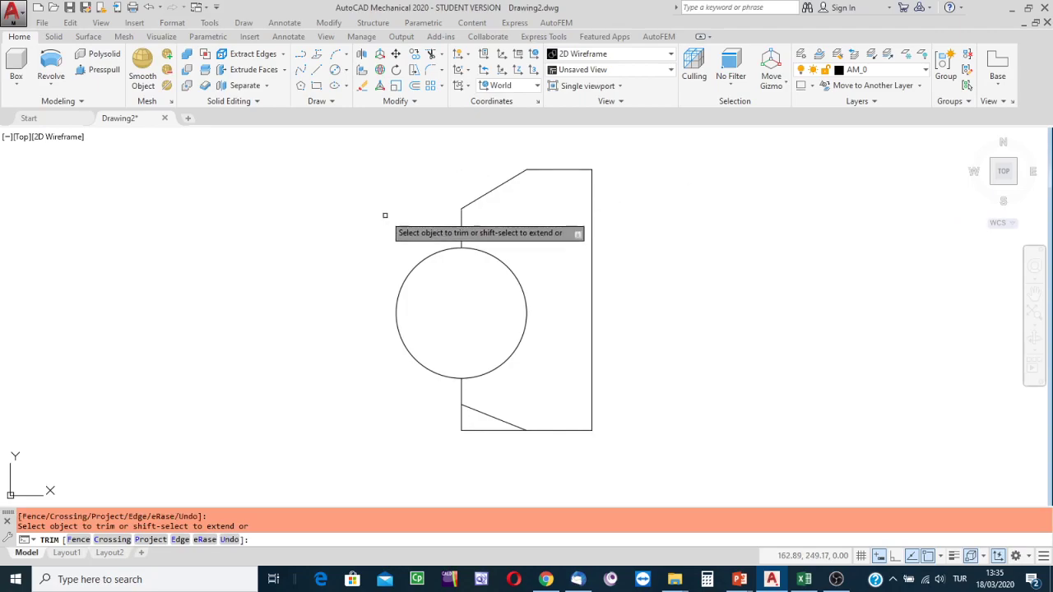
{"action": "left_click", "coordinate": [464, 420]}
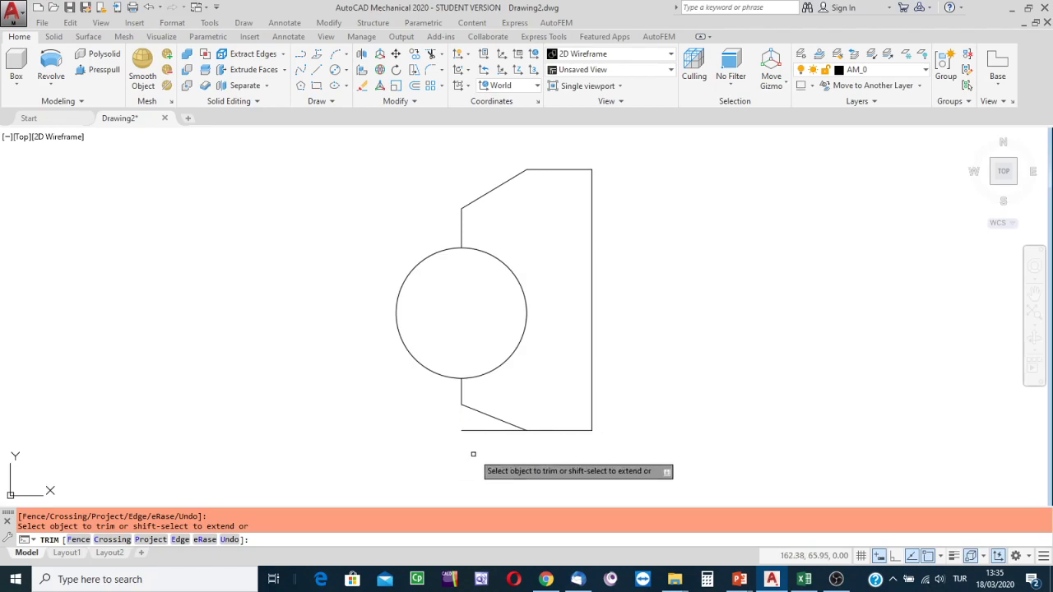
{"action": "left_click", "coordinate": [483, 428]}
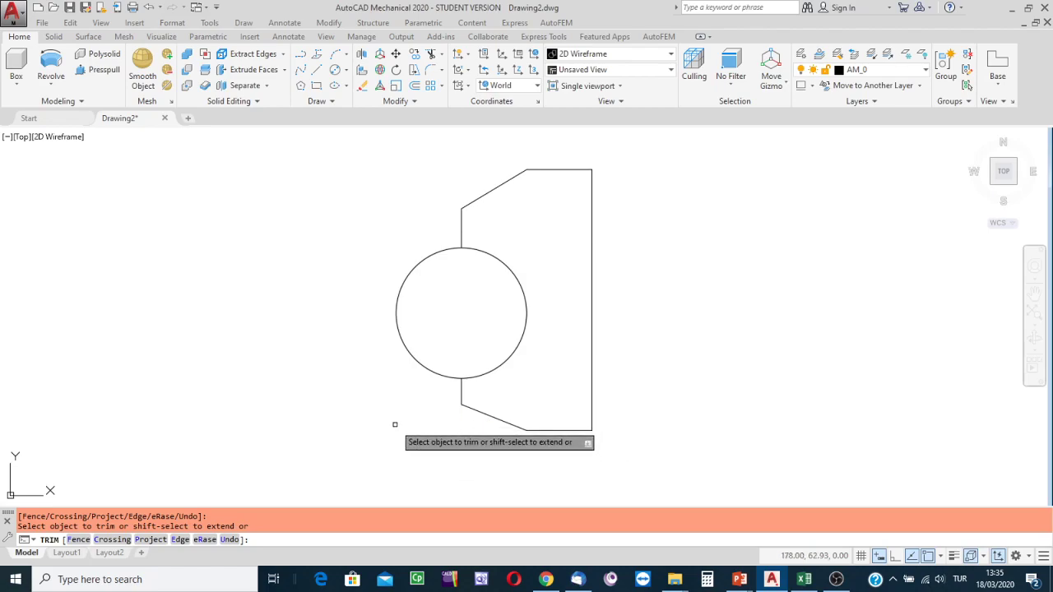
{"action": "left_click", "coordinate": [418, 358]}
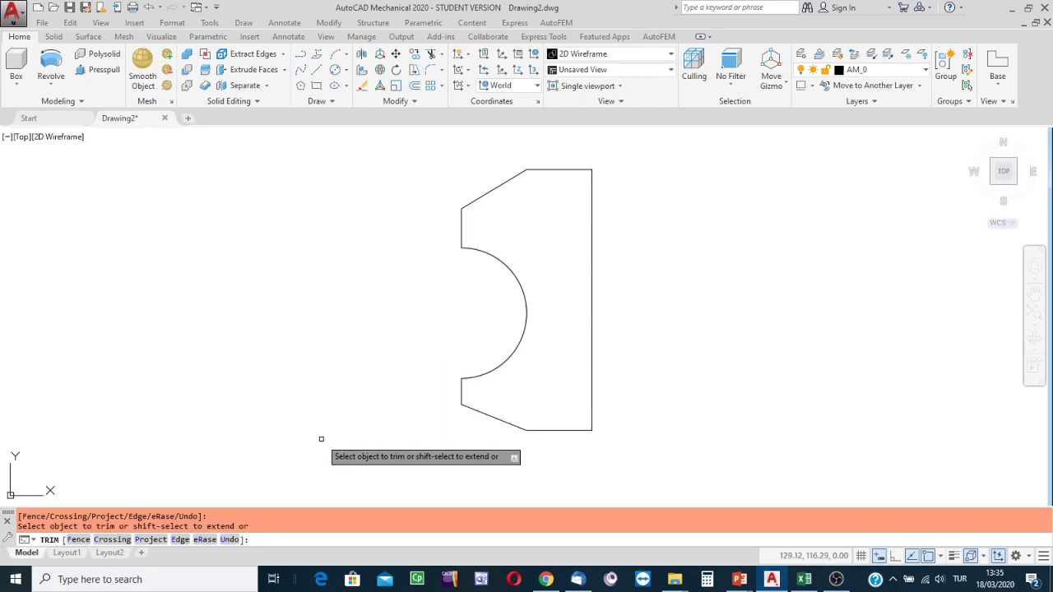
{"action": "key", "text": "Escape"}
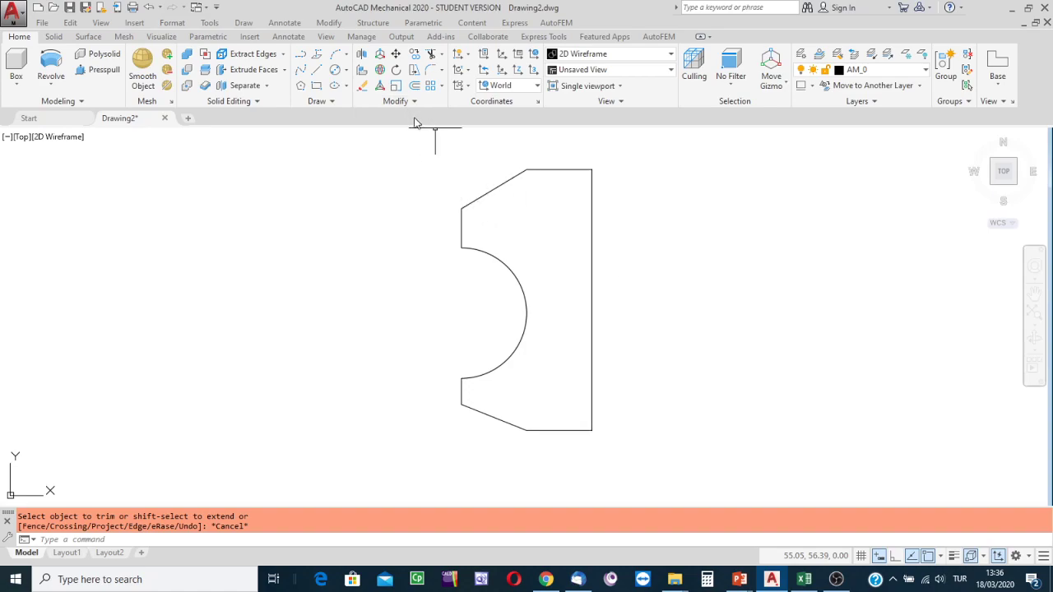
Start the REGION command from the expanded Draw panel.
{"action": "left_click", "coordinate": [332, 101]}
{"action": "left_click", "coordinate": [333, 101]}
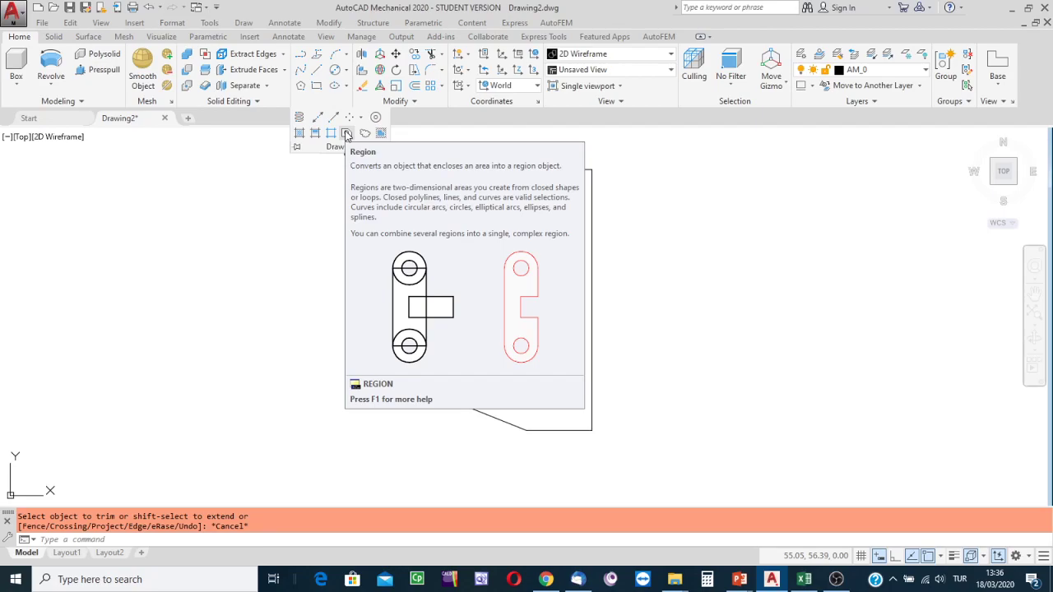
{"action": "left_click", "coordinate": [346, 134]}
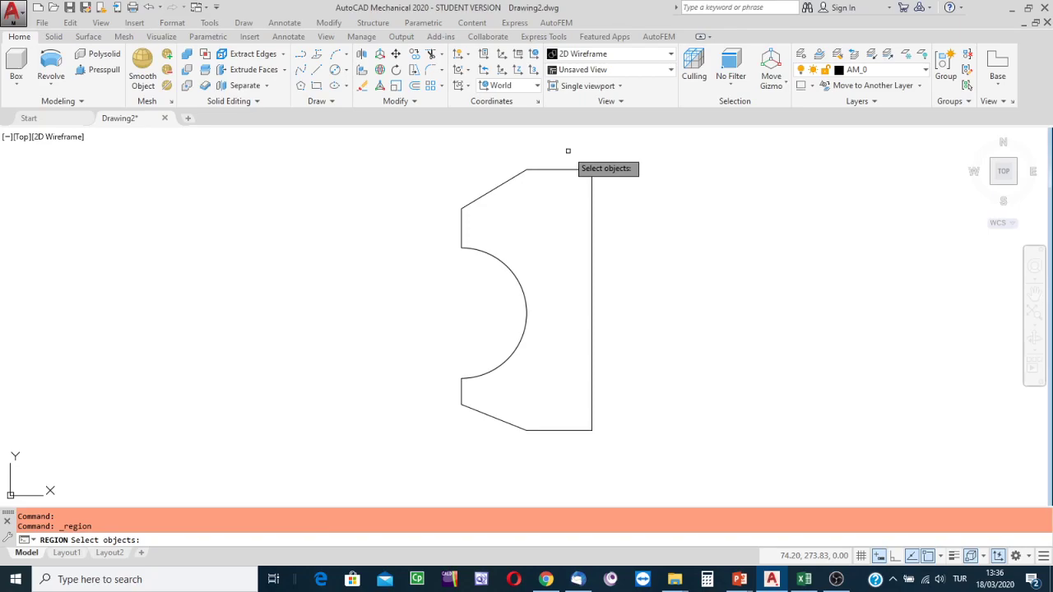
Window-select all eight profile pieces and create a single region.
{"action": "left_click", "coordinate": [625, 147]}
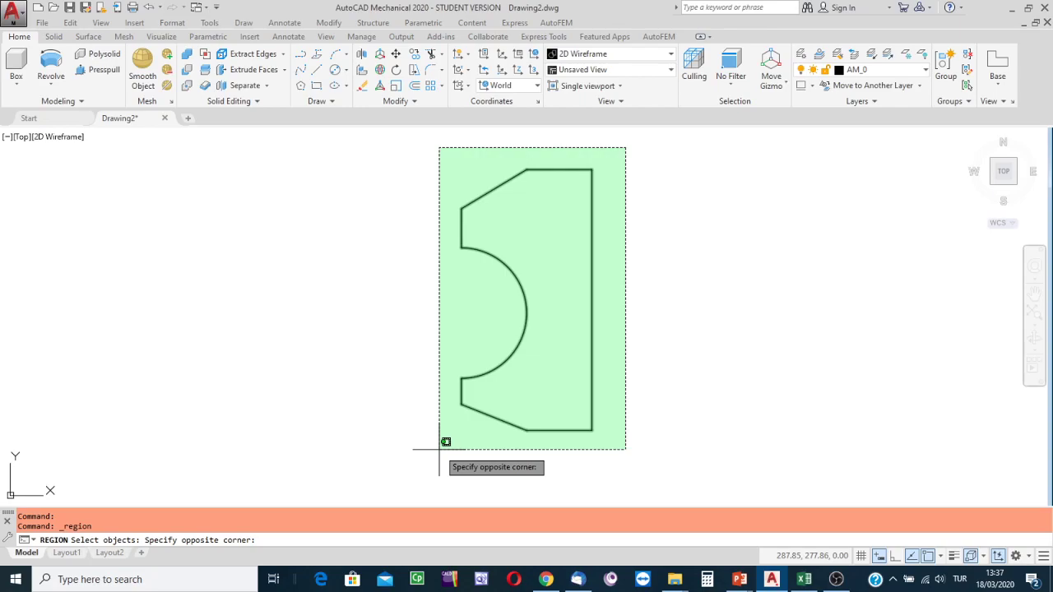
{"action": "left_click", "coordinate": [439, 449]}
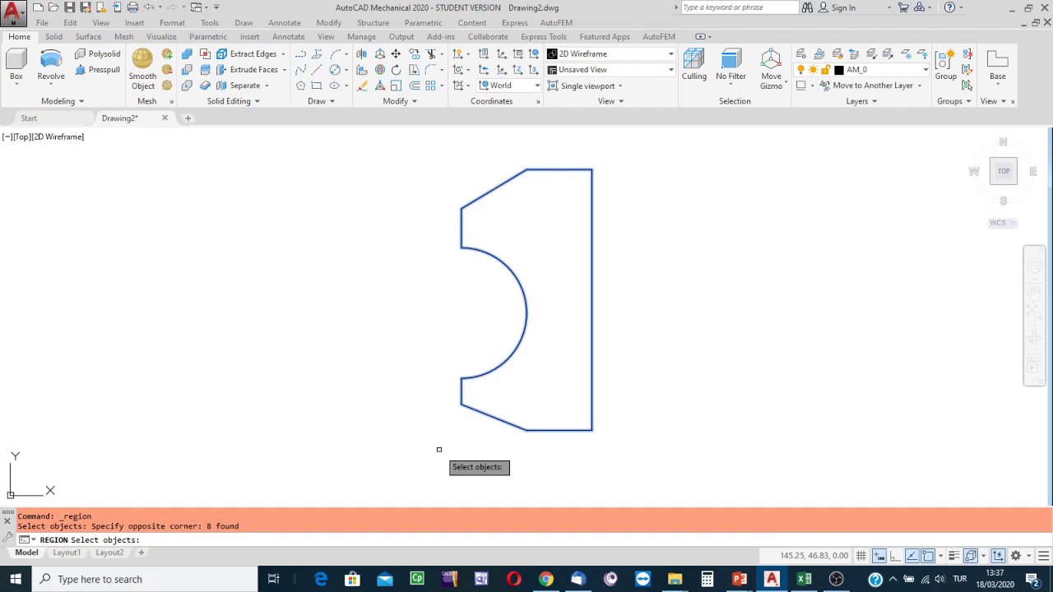
{"action": "key", "text": "Return"}
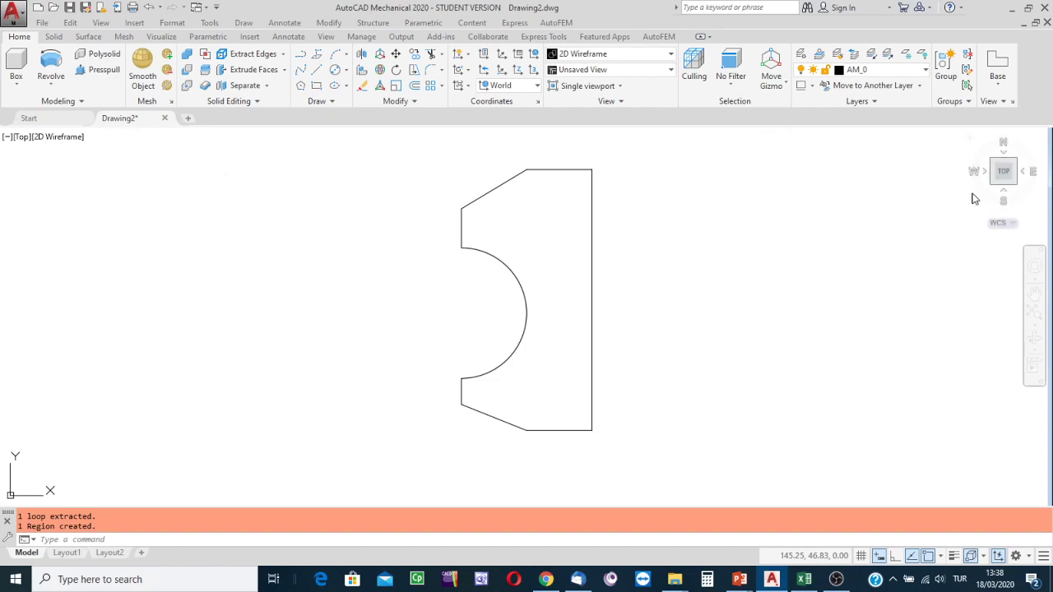
Switch the flat region to the default isometric Home view.
{"action": "left_click", "coordinate": [971, 139]}
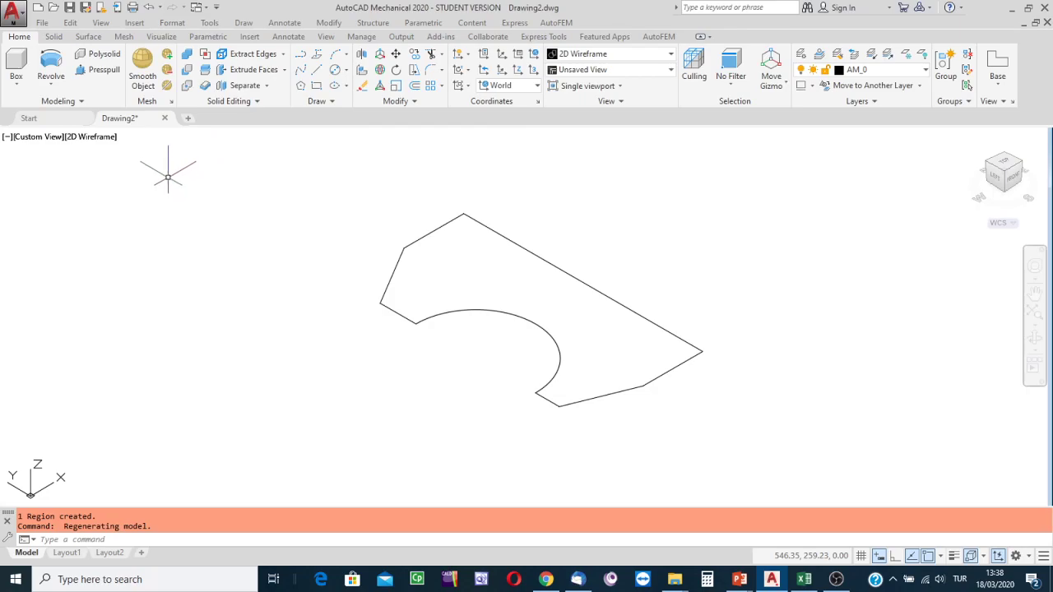
{"action": "left_click", "coordinate": [51, 84]}
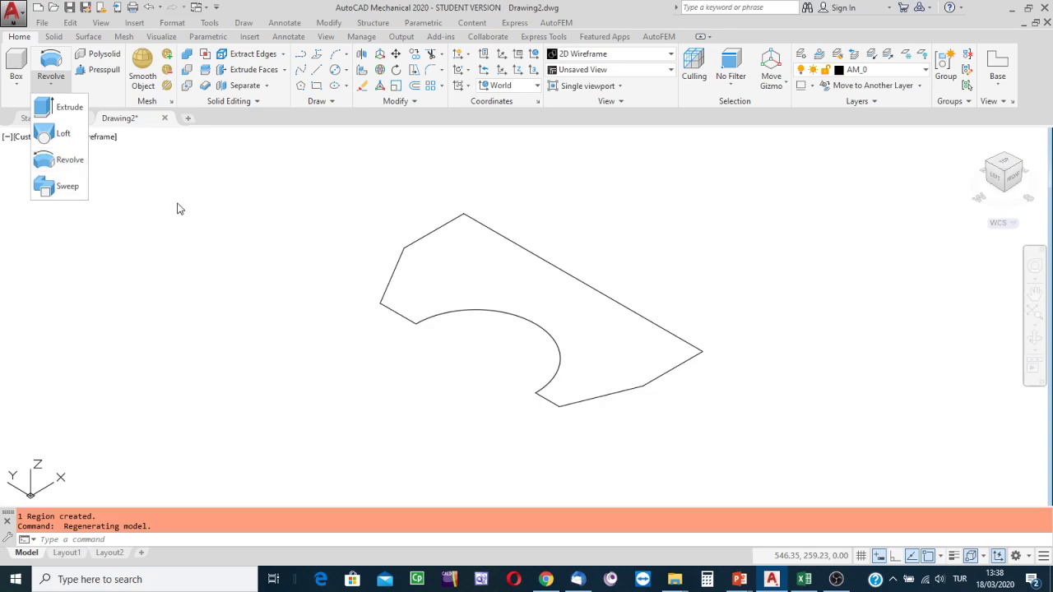
Start the Revolve command with the region selected as the profile.
{"action": "left_click", "coordinate": [53, 162]}
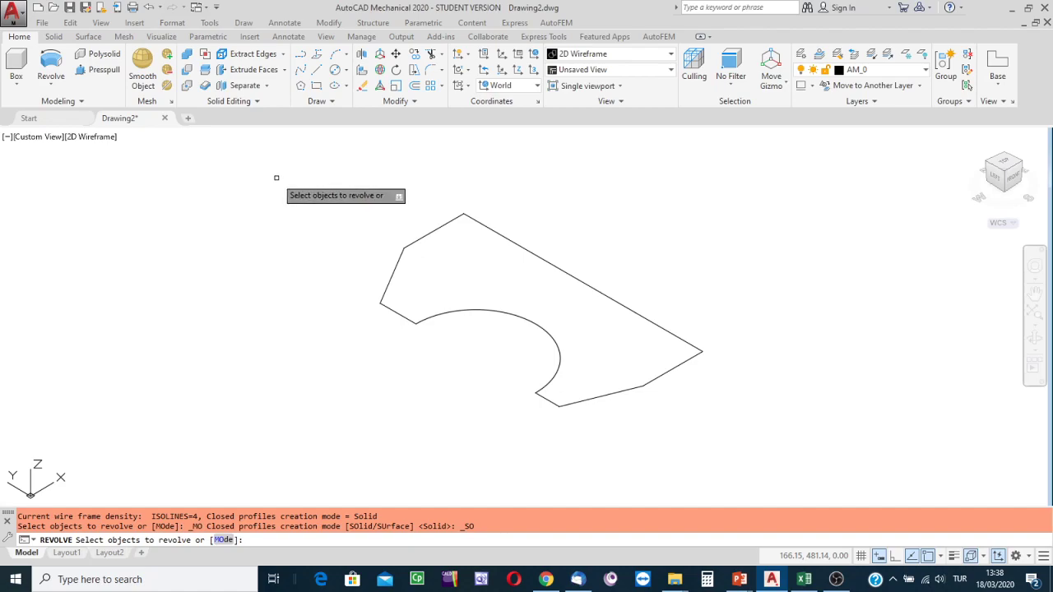
{"action": "left_click", "coordinate": [395, 268]}
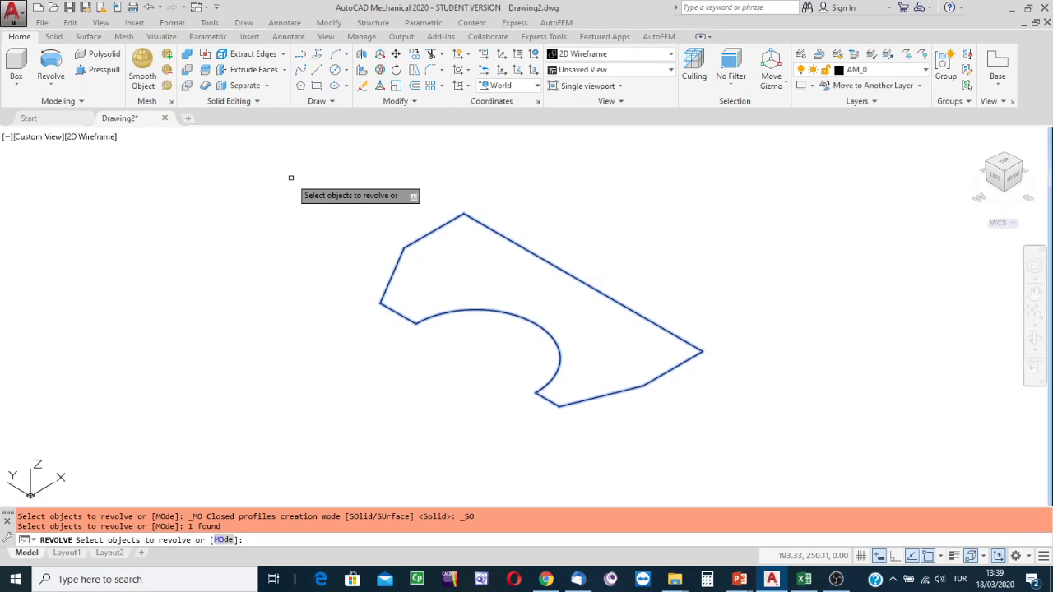
{"action": "key", "text": "Return"}
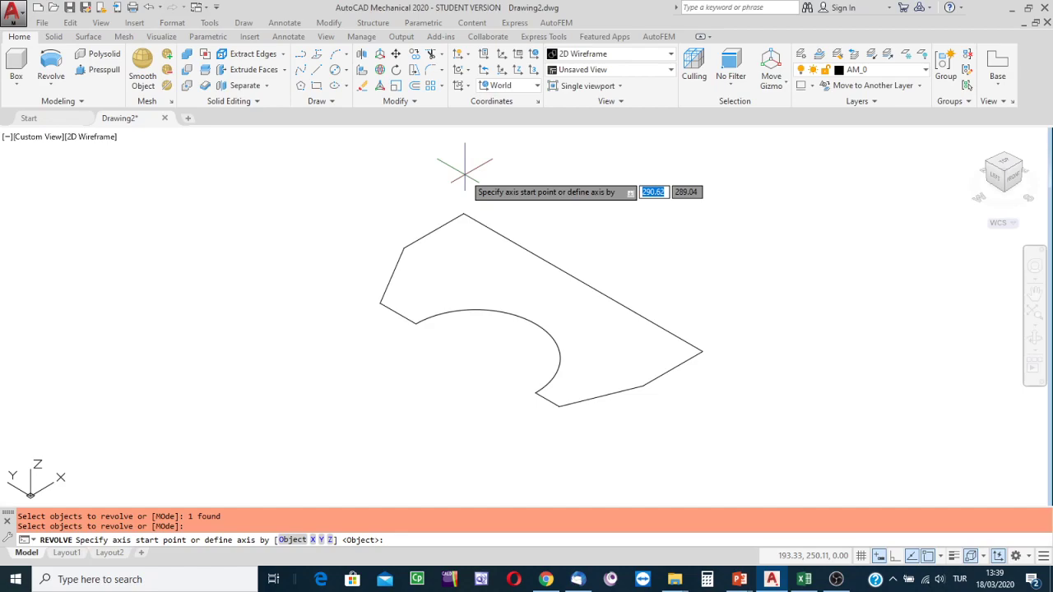
Revolve the region 360 degrees about the axis from the top vertex to the right vertex.
{"action": "left_click", "coordinate": [464, 214]}
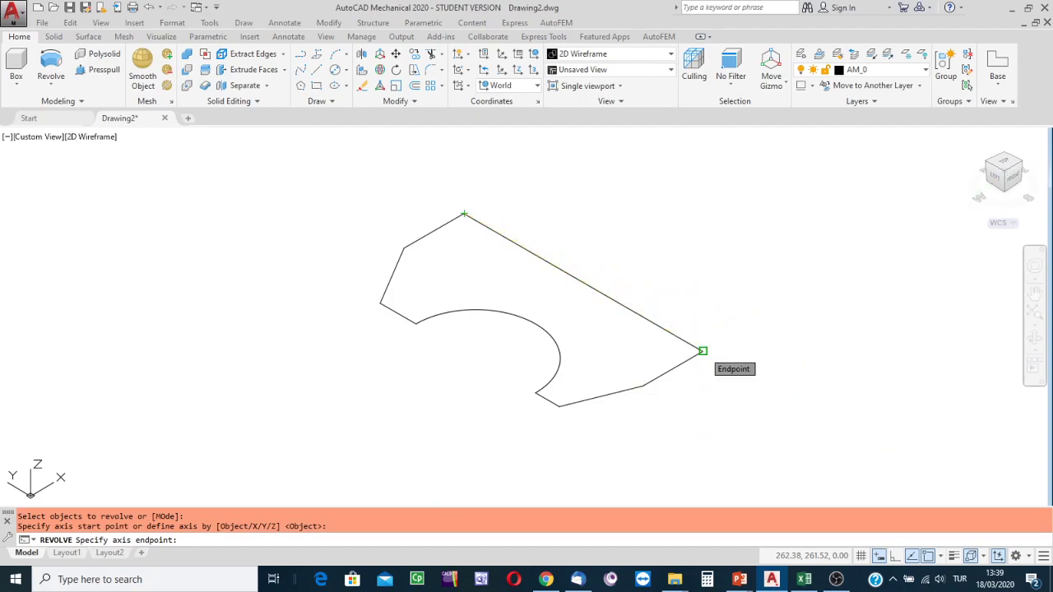
{"action": "left_click", "coordinate": [703, 351]}
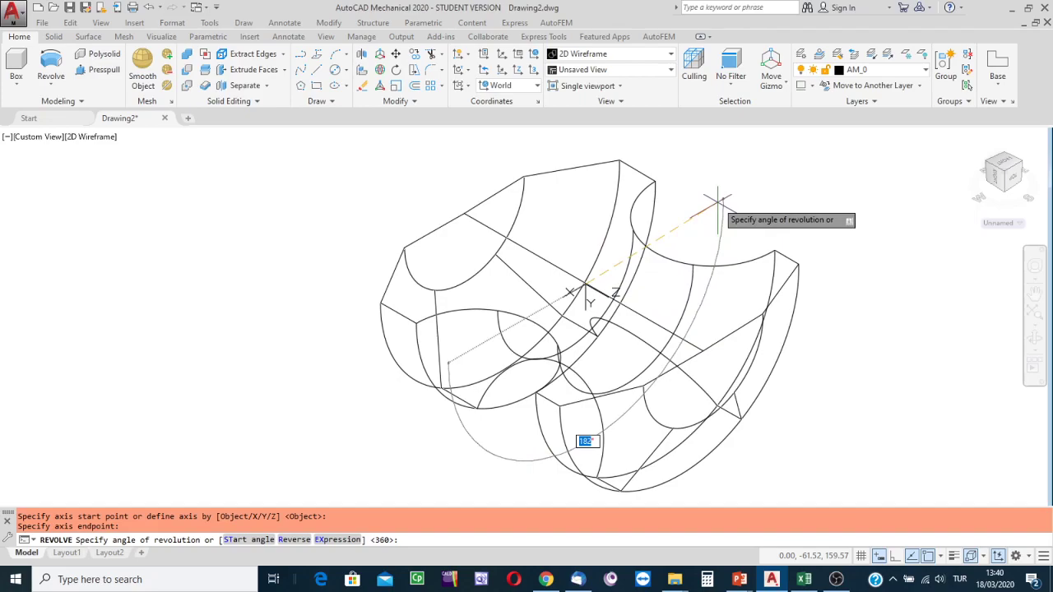
{"action": "type", "text": "360"}
{"action": "key", "text": "Return"}
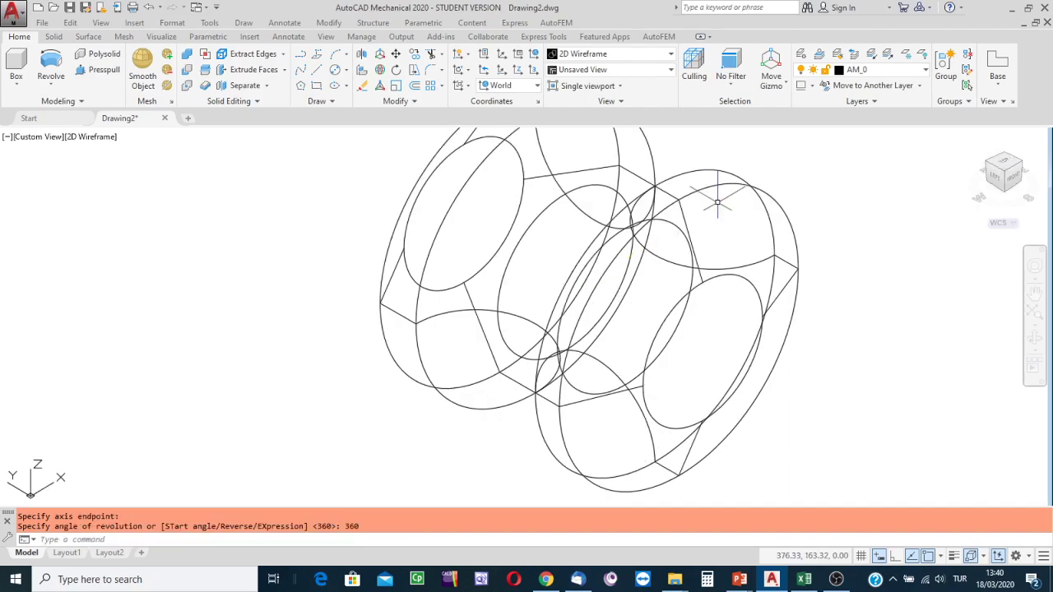
{"action": "scroll", "coordinate": [335, 249], "scroll_direction": "up", "scroll_amount": 2}
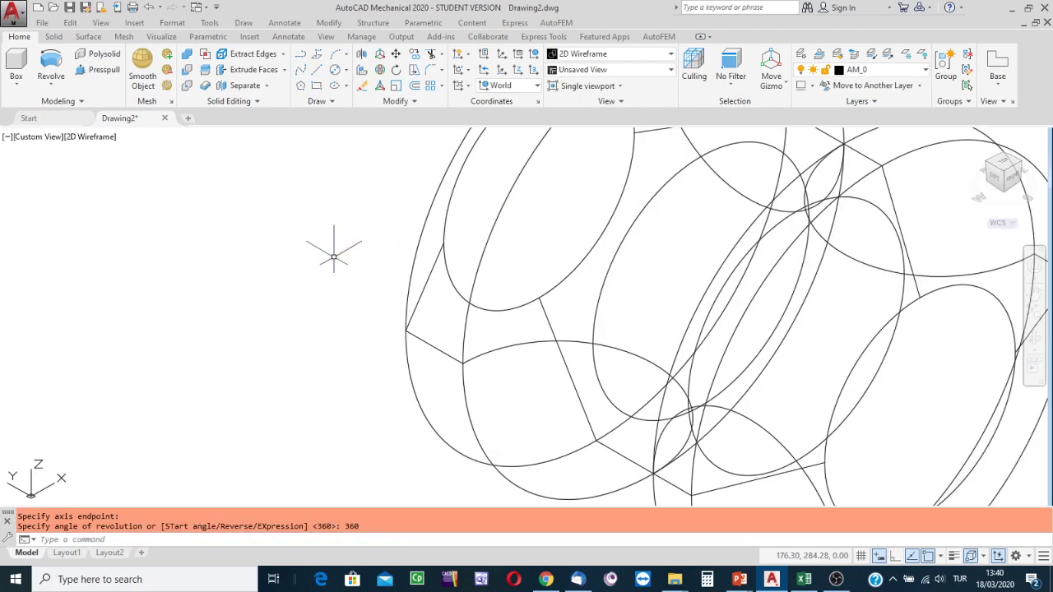
{"action": "scroll", "coordinate": [333, 255], "scroll_direction": "down", "scroll_amount": 4}
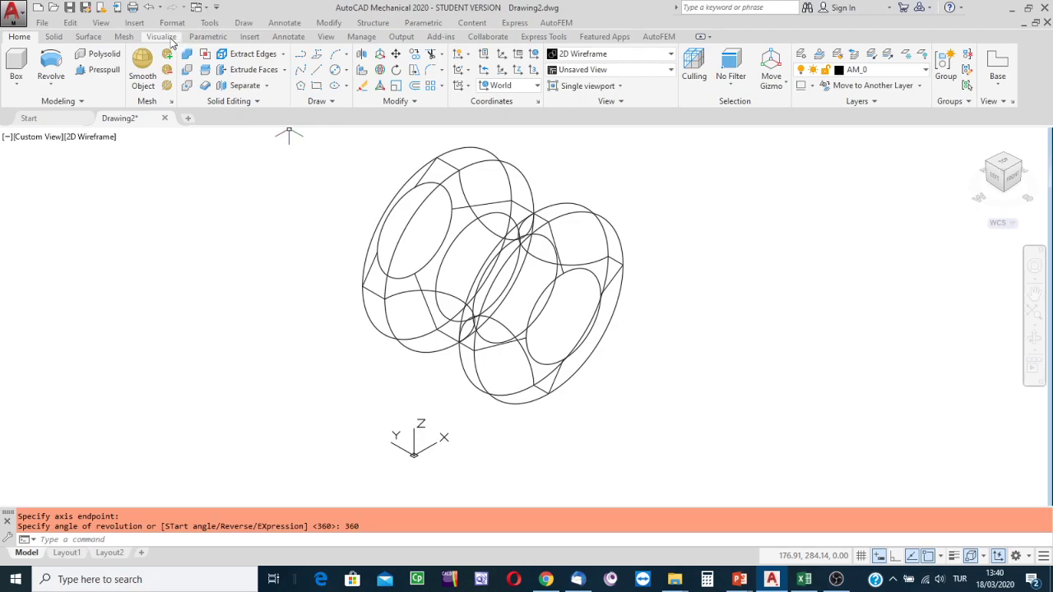
Apply the Conceptual visual style and orbit the spool to an angled view.
{"action": "left_click", "coordinate": [672, 55]}
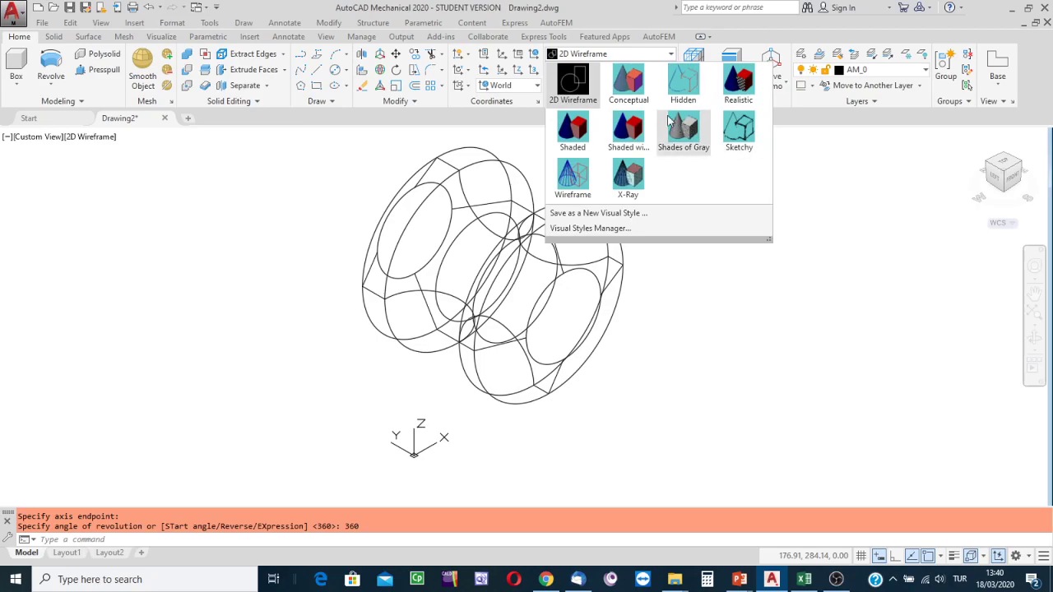
{"action": "left_click", "coordinate": [628, 82]}
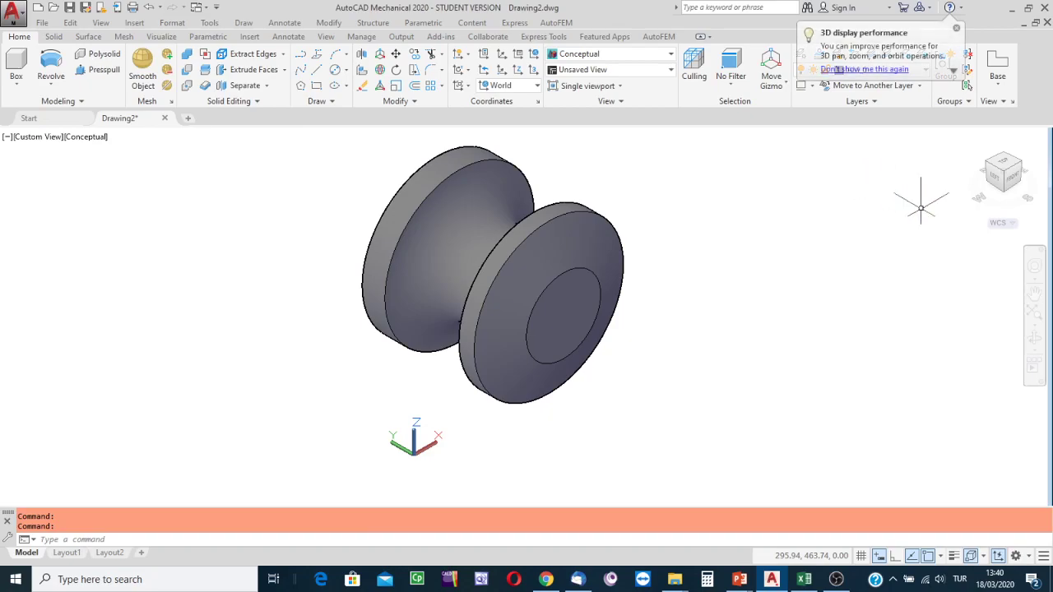
{"action": "left_click", "coordinate": [1035, 338]}
{"action": "left_click_drag", "start_coordinate": [612, 285], "coordinate": [590, 334]}
{"action": "key", "text": "Escape"}
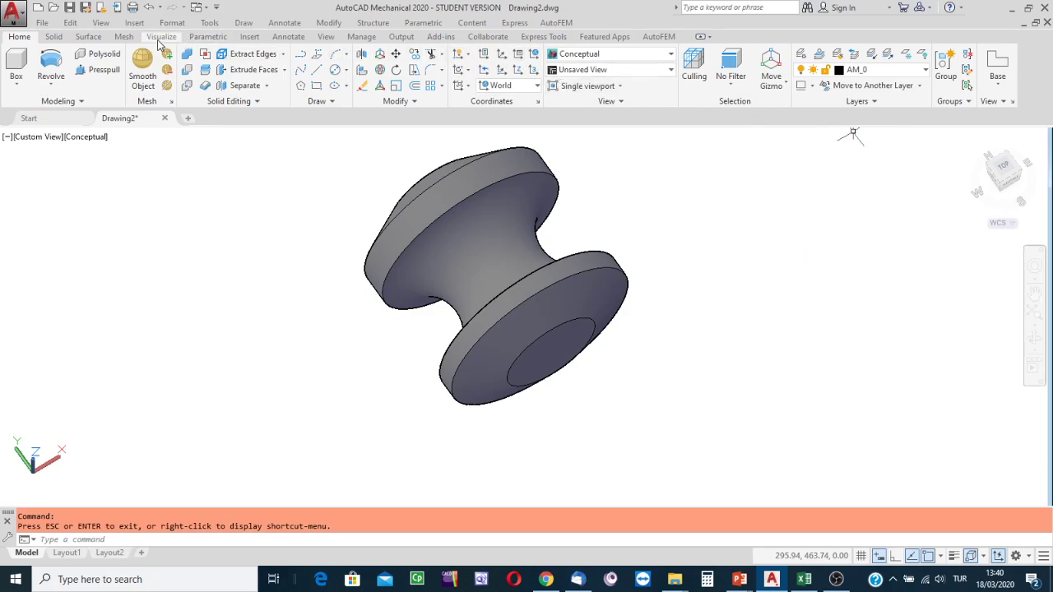
Open the Materials Browser from the Visualize tab and show the Metal library category.
{"action": "left_click", "coordinate": [161, 37]}
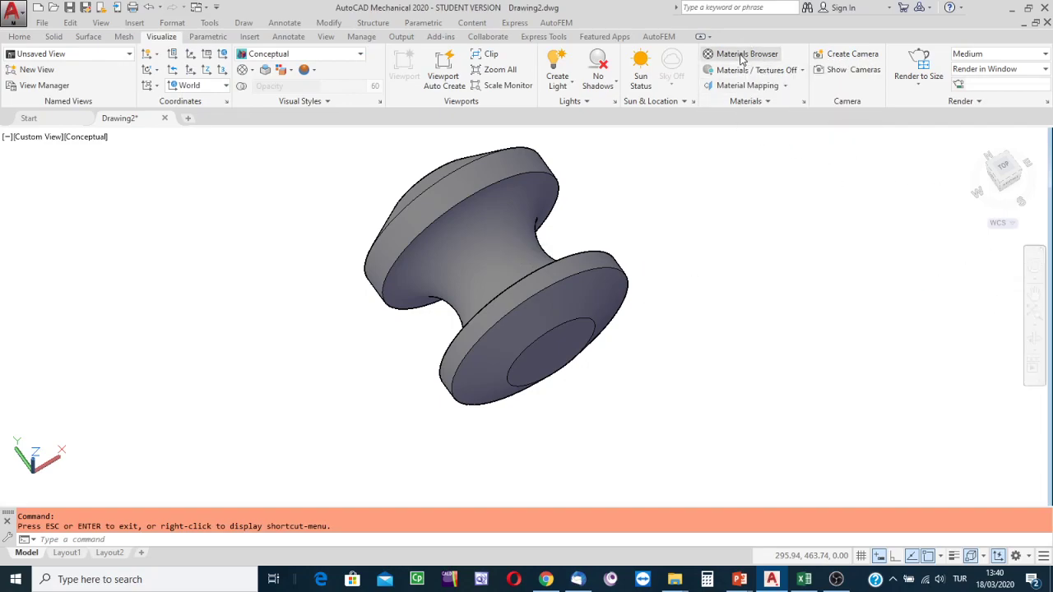
{"action": "left_click", "coordinate": [743, 57]}
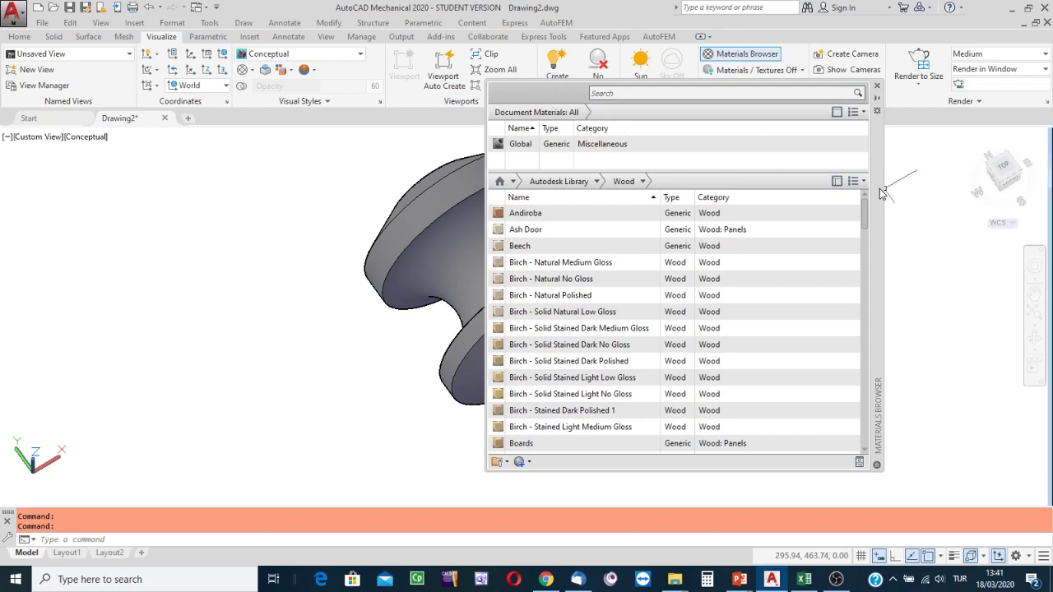
{"action": "left_click_drag", "start_coordinate": [880, 188], "coordinate": [1009, 178]}
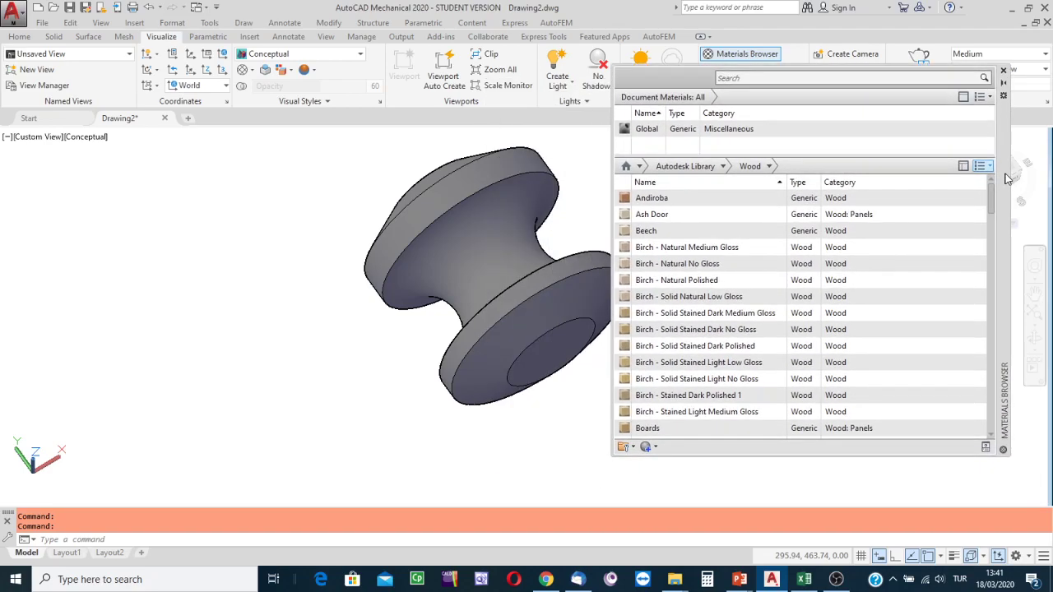
{"action": "left_click", "coordinate": [724, 167]}
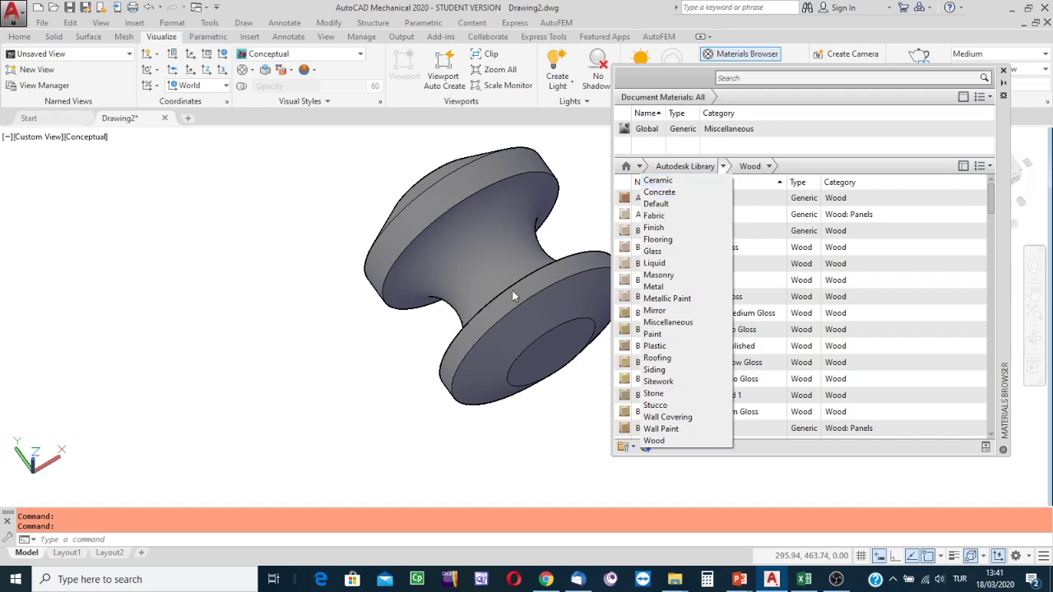
{"action": "left_click", "coordinate": [654, 287]}
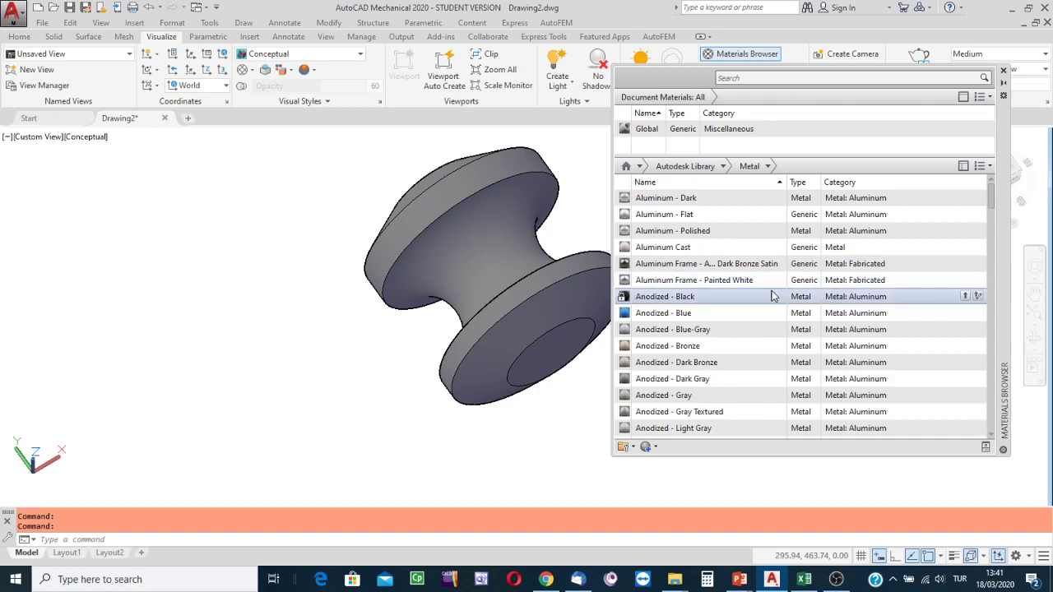
{"action": "scroll", "coordinate": [771, 323], "scroll_direction": "down", "scroll_amount": 3}
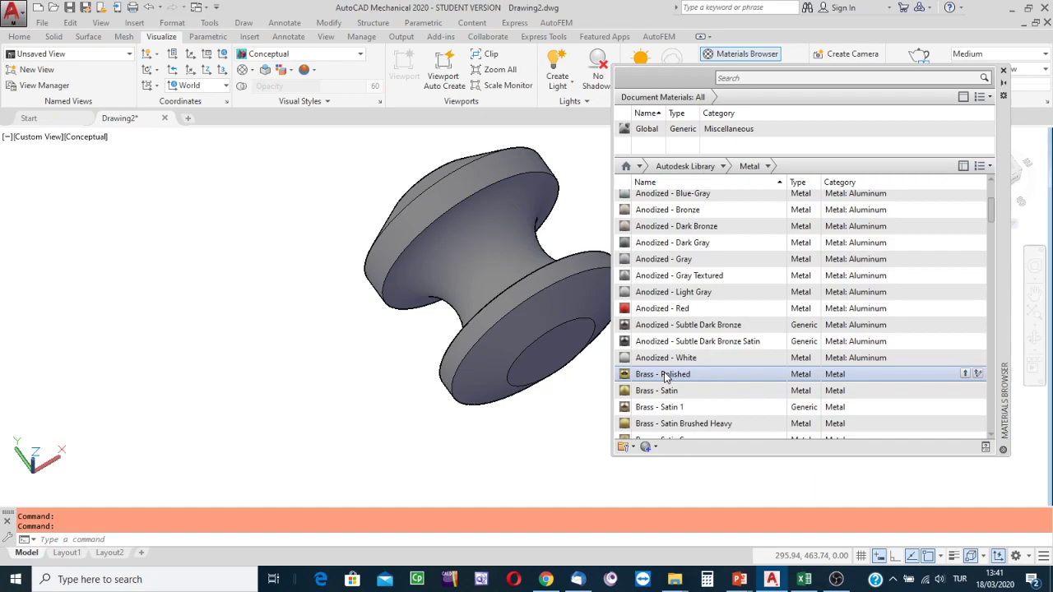
Drag the Brass - Polished material onto the spool solid.
{"action": "left_click_drag", "start_coordinate": [666, 378], "coordinate": [562, 308]}
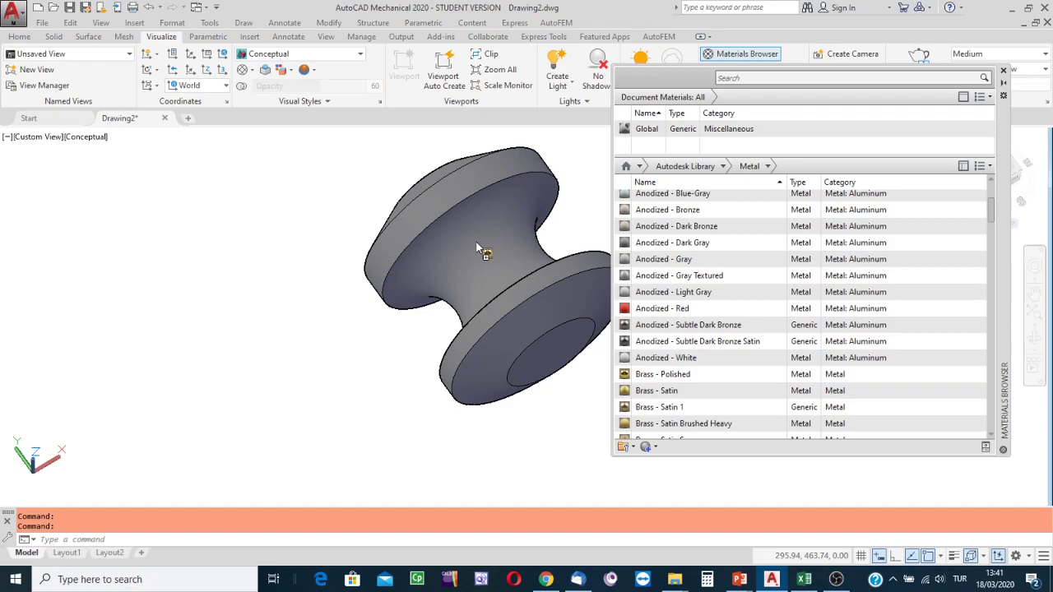
{"action": "left_click_drag", "start_coordinate": [476, 242], "coordinate": [477, 242]}
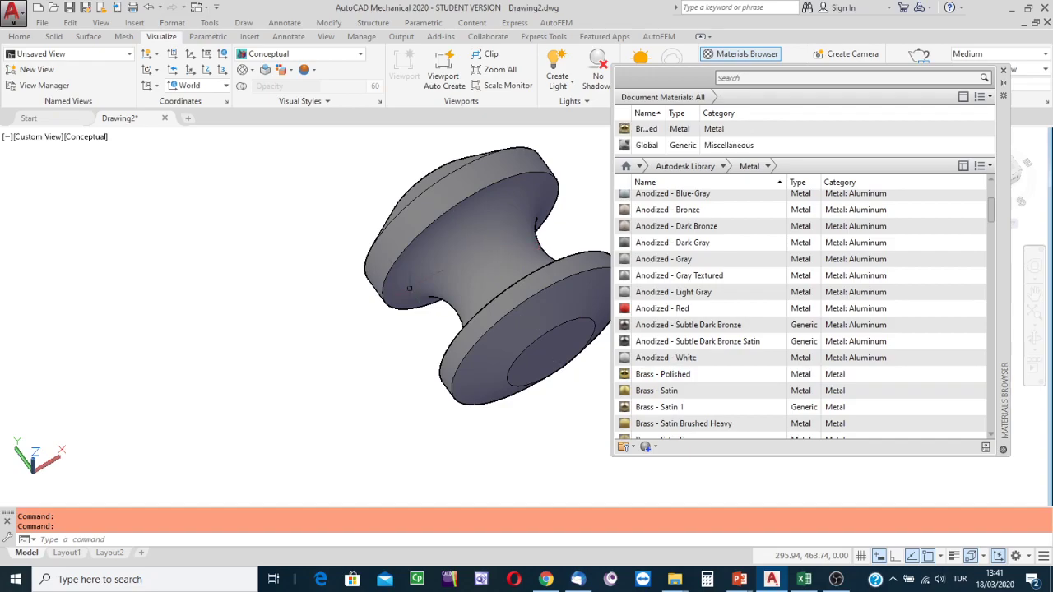
{"action": "left_click", "coordinate": [461, 321]}
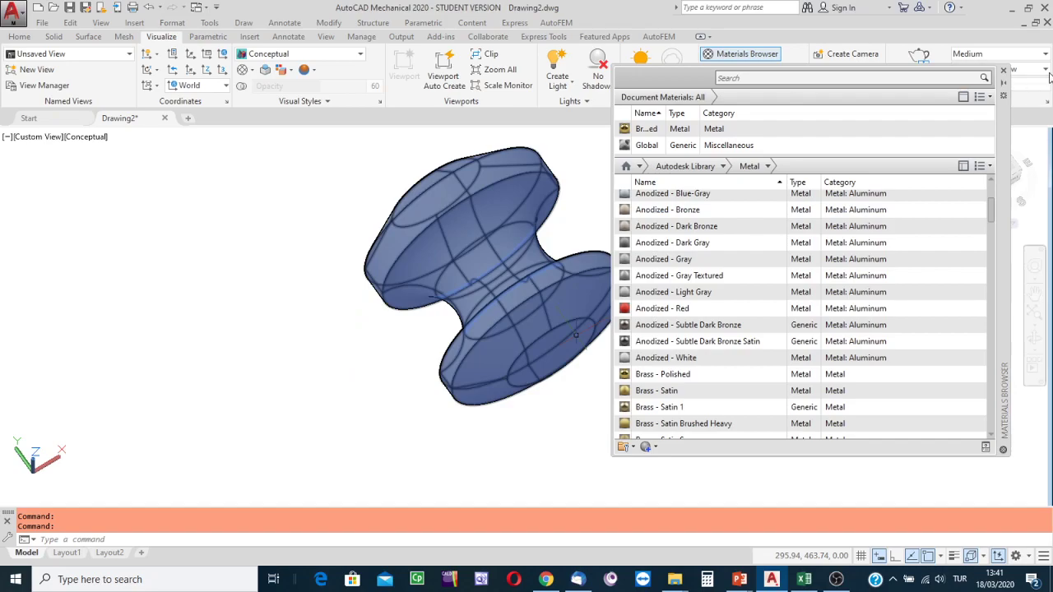
Close the Materials Browser, clear the selection, and switch to the Shaded visual style.
{"action": "left_click", "coordinate": [1005, 76]}
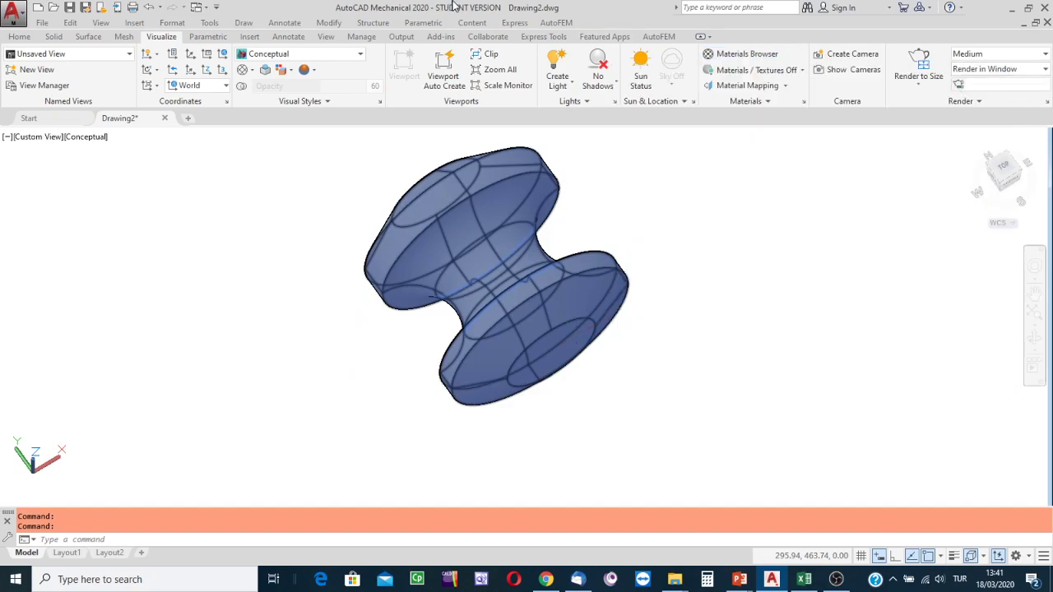
{"action": "key", "text": "Escape"}
{"action": "left_click", "coordinate": [268, 176]}
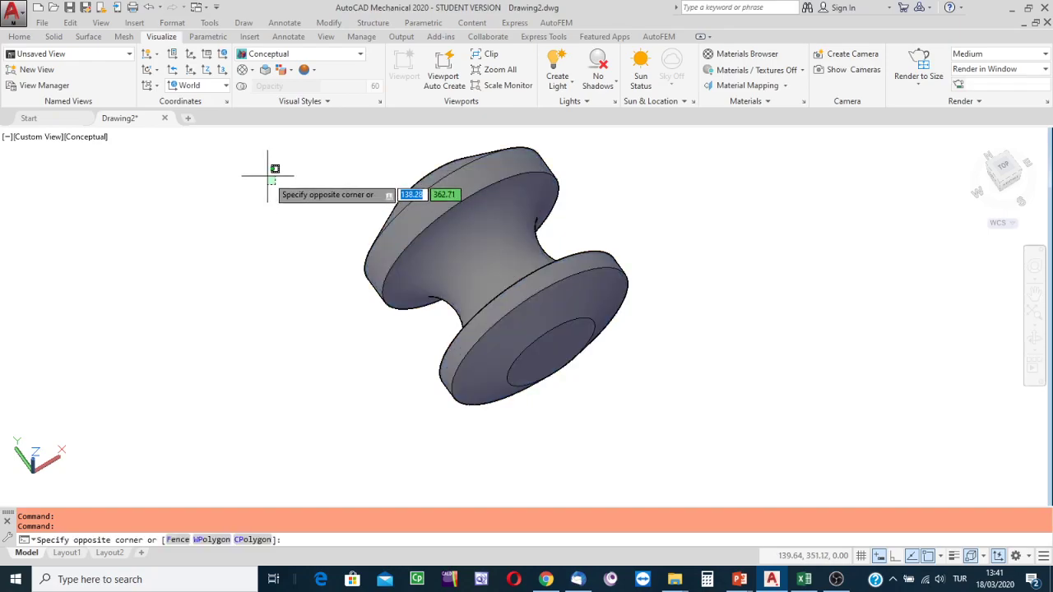
{"action": "key", "text": "Escape"}
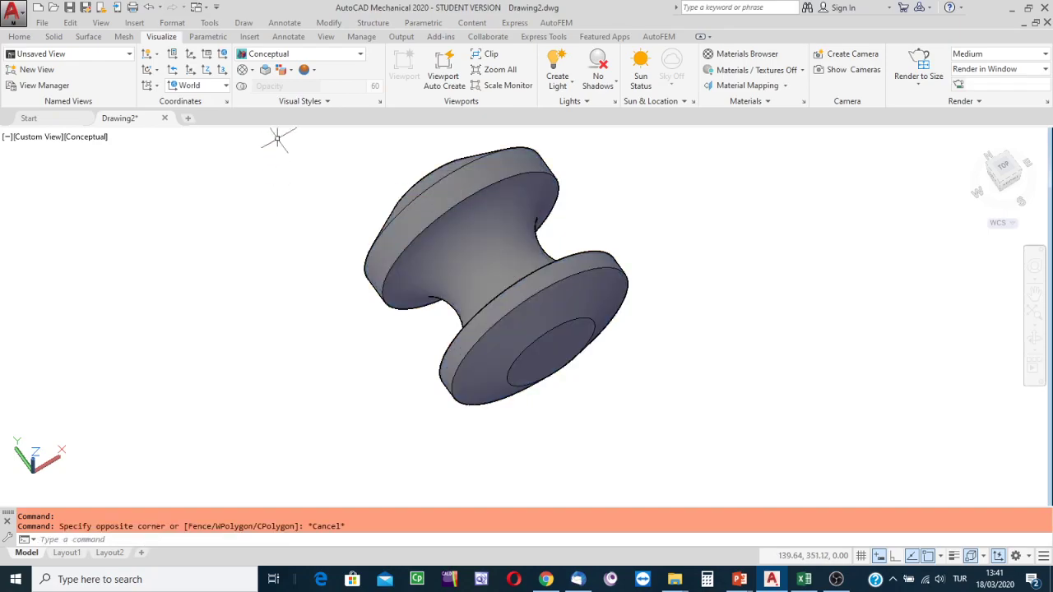
{"action": "left_click", "coordinate": [360, 56]}
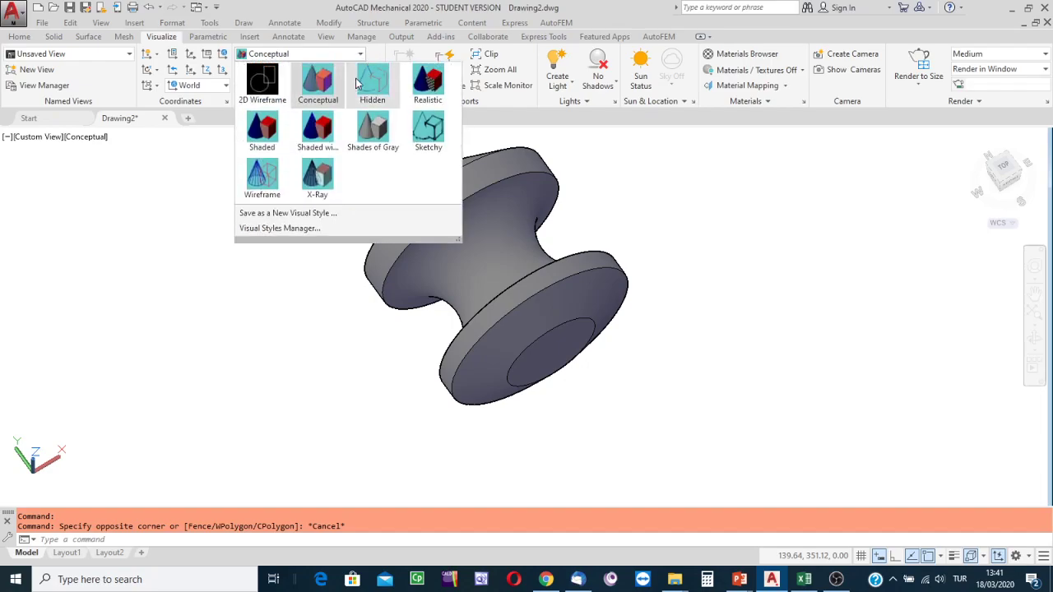
{"action": "left_click", "coordinate": [263, 132]}
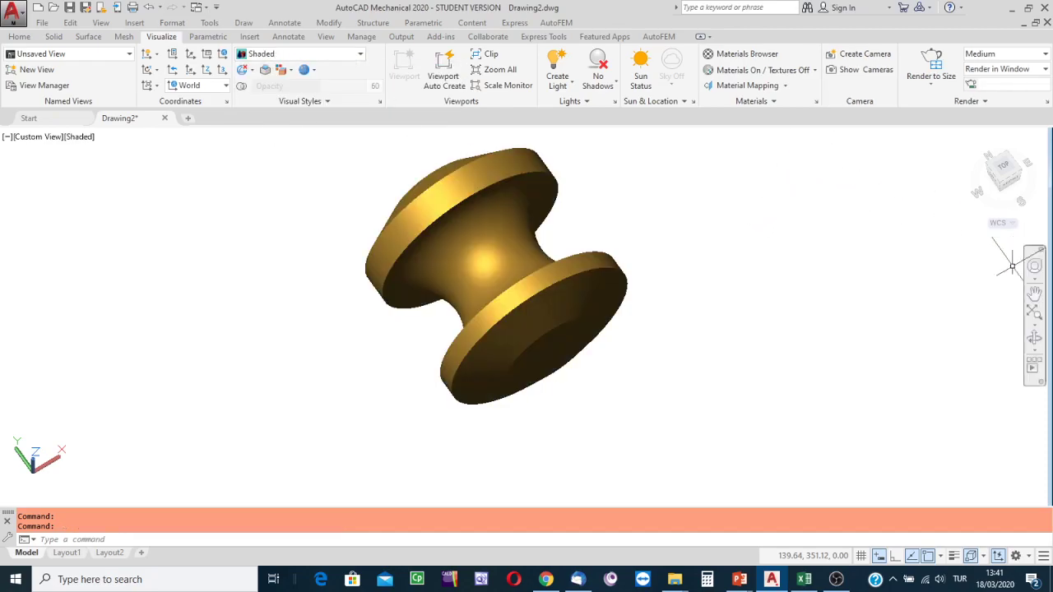
Orbit the brass spool to a new angle and bring OBS Studio to the front.
{"action": "left_click", "coordinate": [1037, 344]}
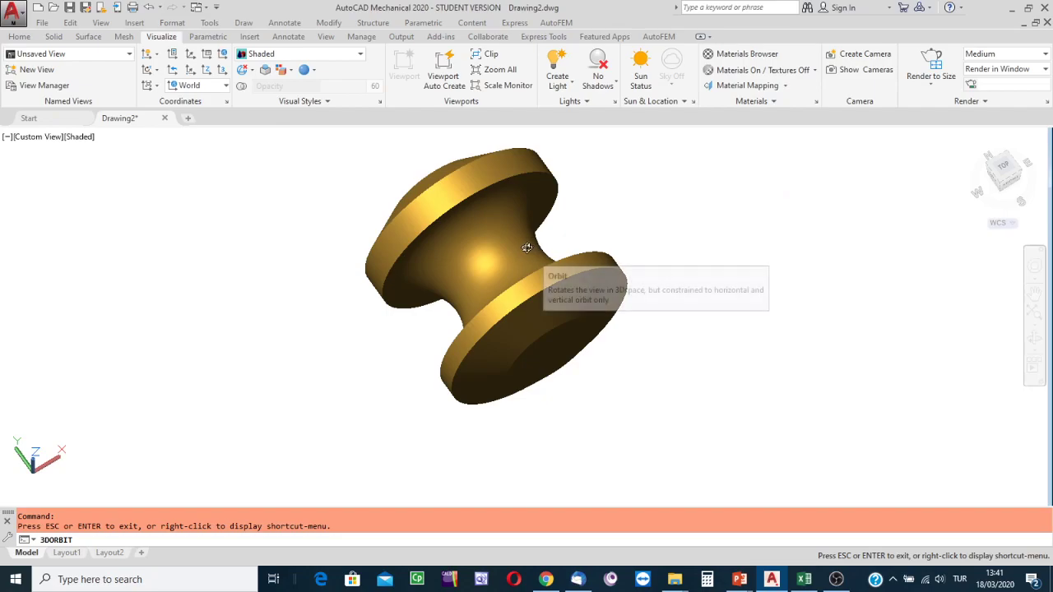
{"action": "left_click_drag", "start_coordinate": [542, 255], "coordinate": [514, 296]}
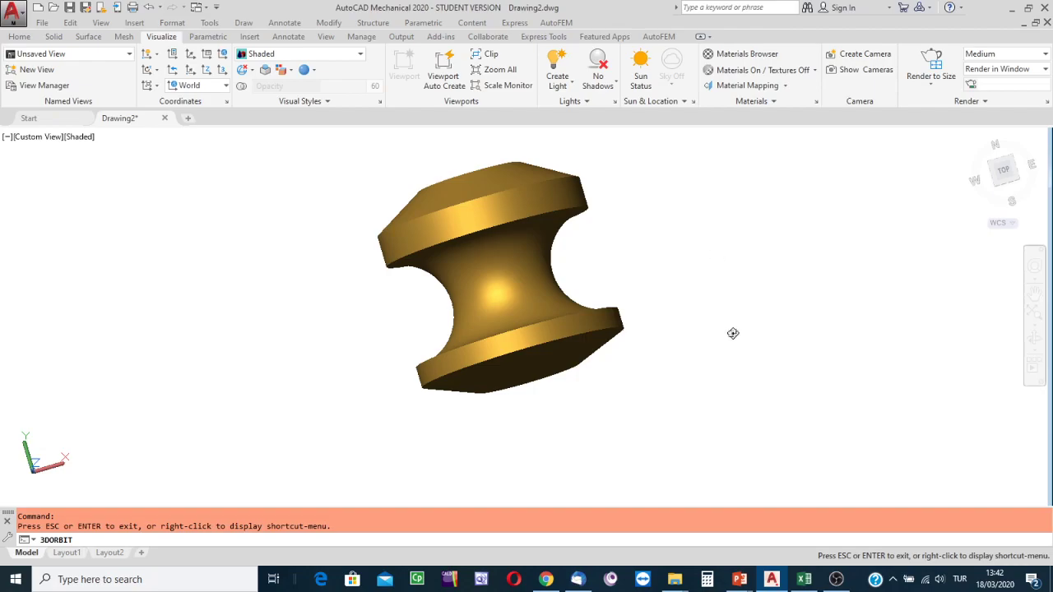
{"action": "left_click", "coordinate": [836, 579]}
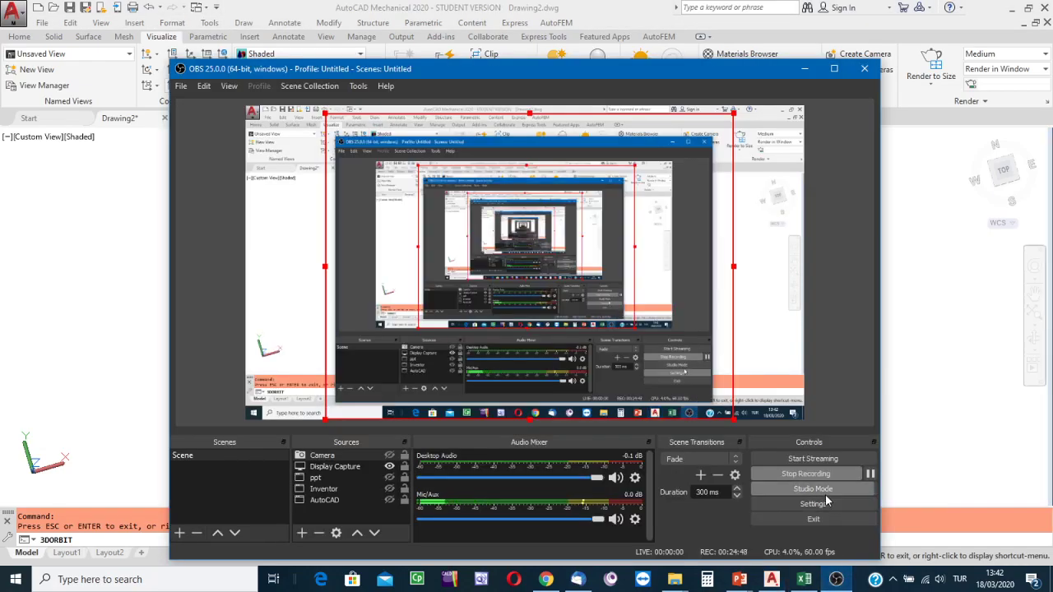